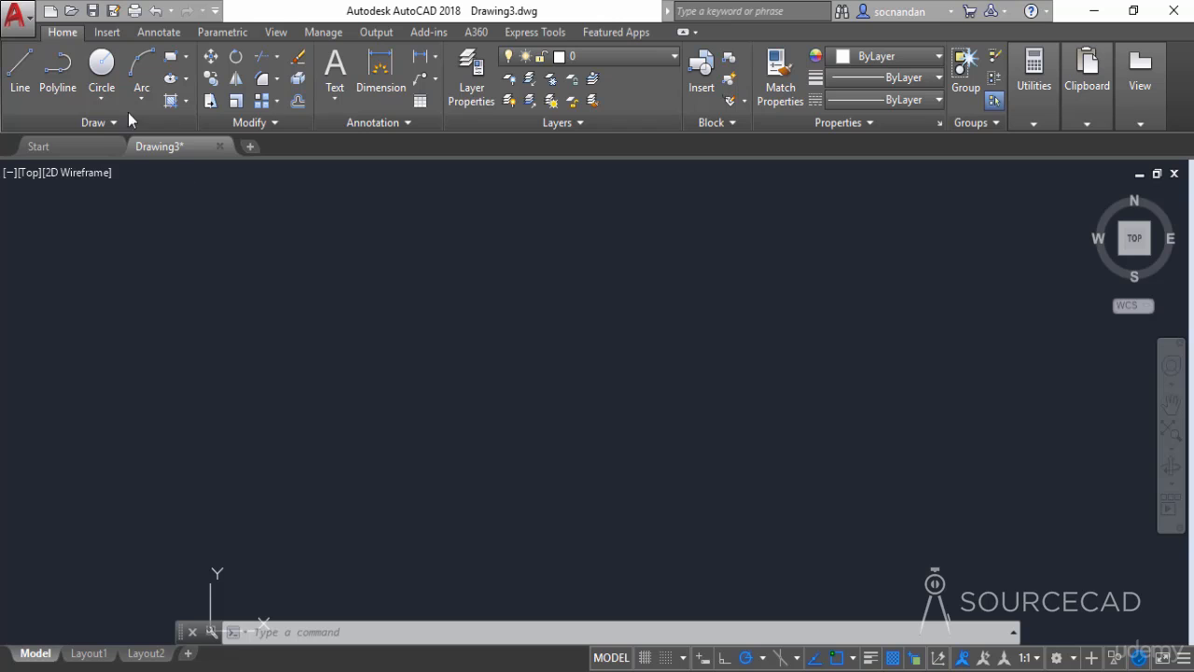
- Draw a circle in the empty drawing area by specifying its centre and radius
left_click(110, 73)
left_click(317, 370)
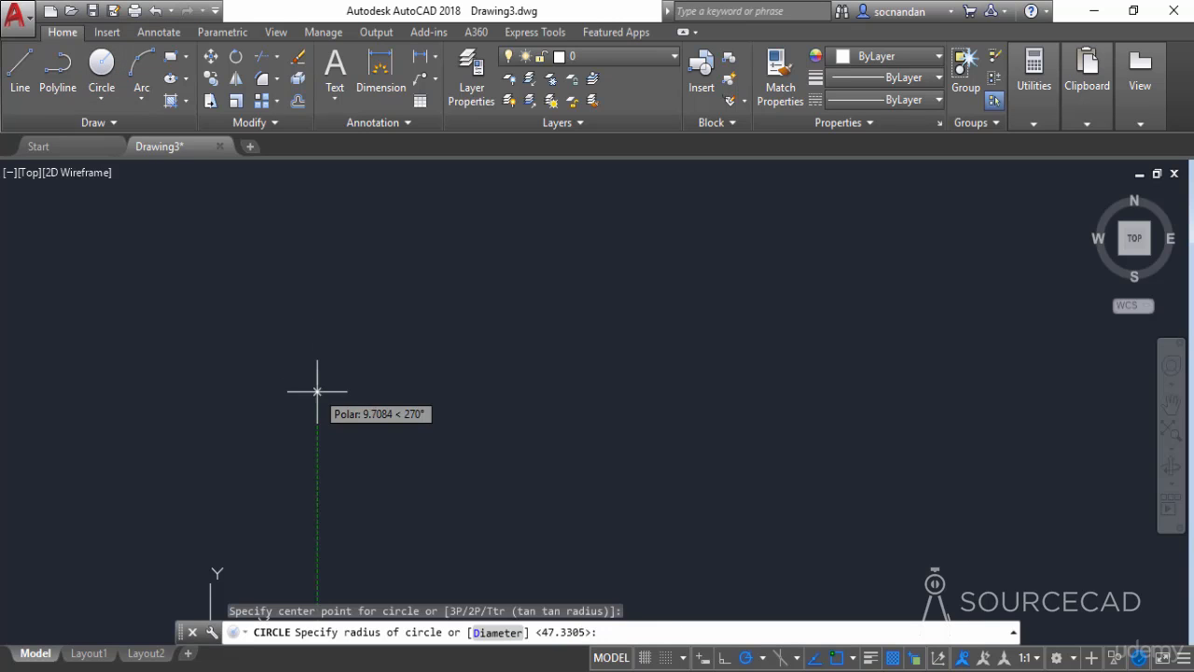
left_click(317, 442)
- Draw a square-shaped rectangle with its first corner at the circle's centre and the opposite corner below and right of the circle
left_click(170, 56)
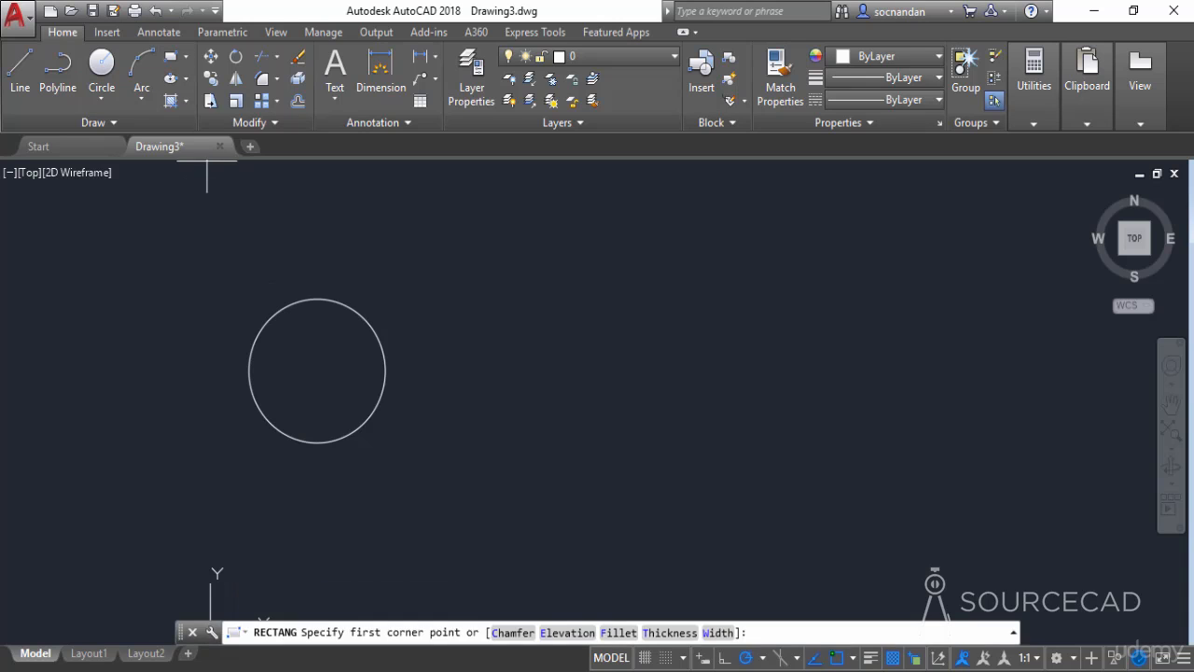
left_click(317, 370)
left_click(437, 492)
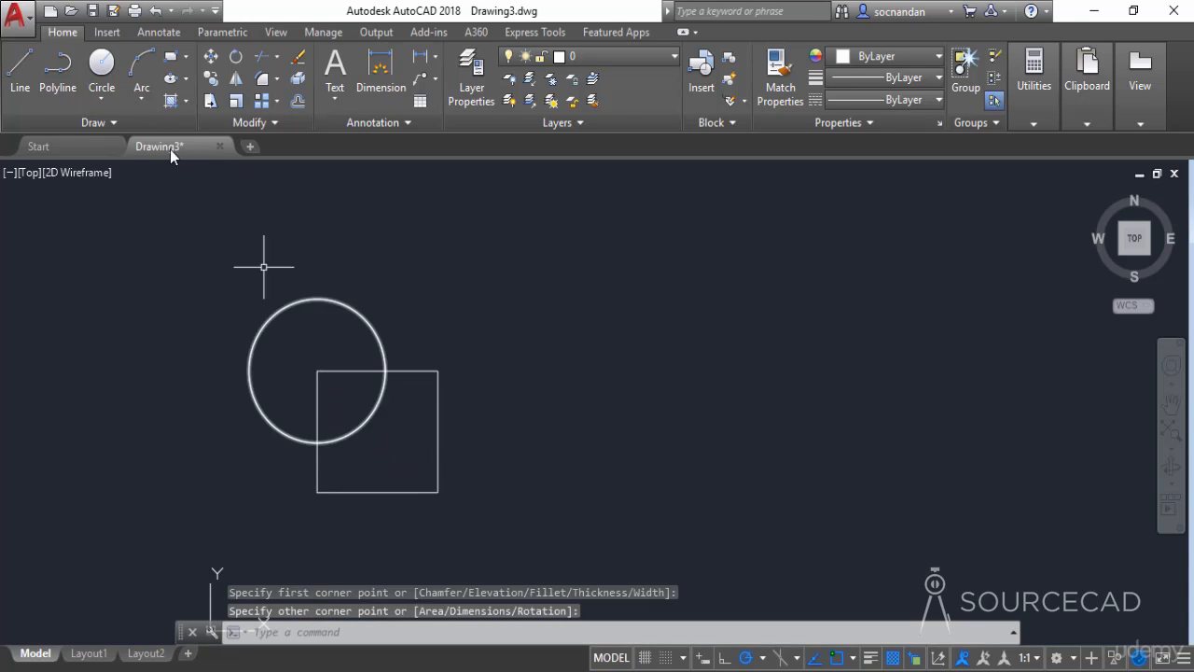
- Draw a closed triangle from three line segments to the right of the rectangle
left_click(23, 75)
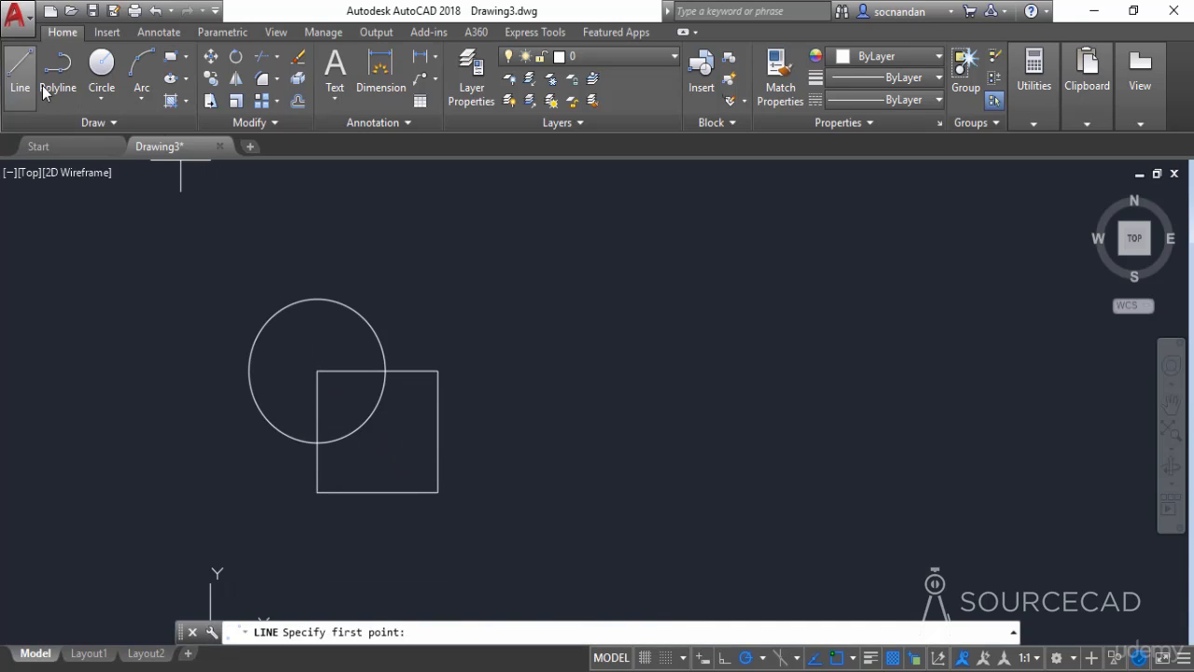
left_click(563, 378)
left_click(634, 339)
left_click(698, 436)
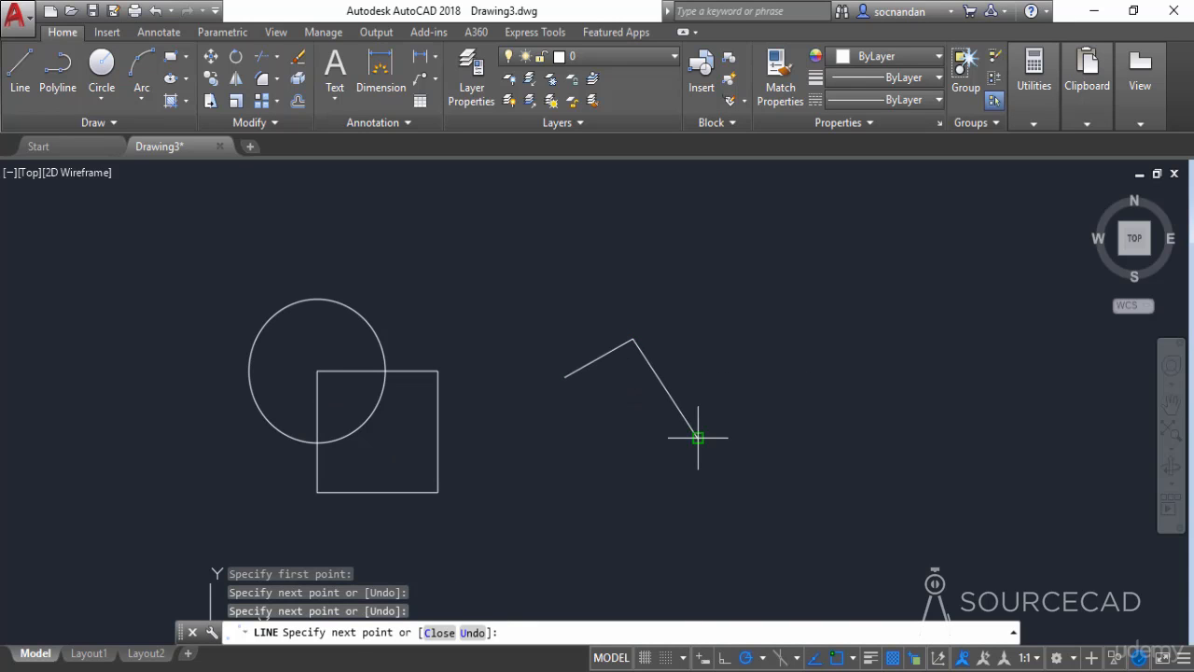
left_click(564, 377)
right_click(548, 347)
left_click(568, 363)
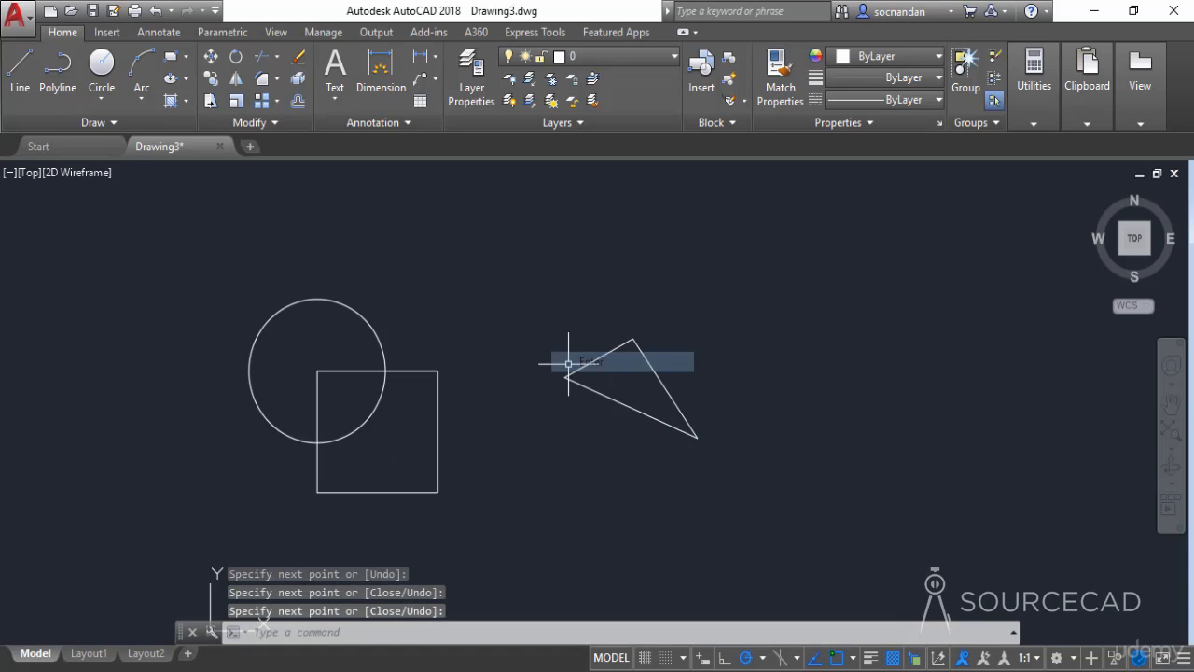
- Select the rectangle to examine its grips, and clear the selection
mouse_move(507, 401)
middle_mouse_down()
mouse_move(551, 405)
mouse_move(532, 376)
middle_mouse_up()
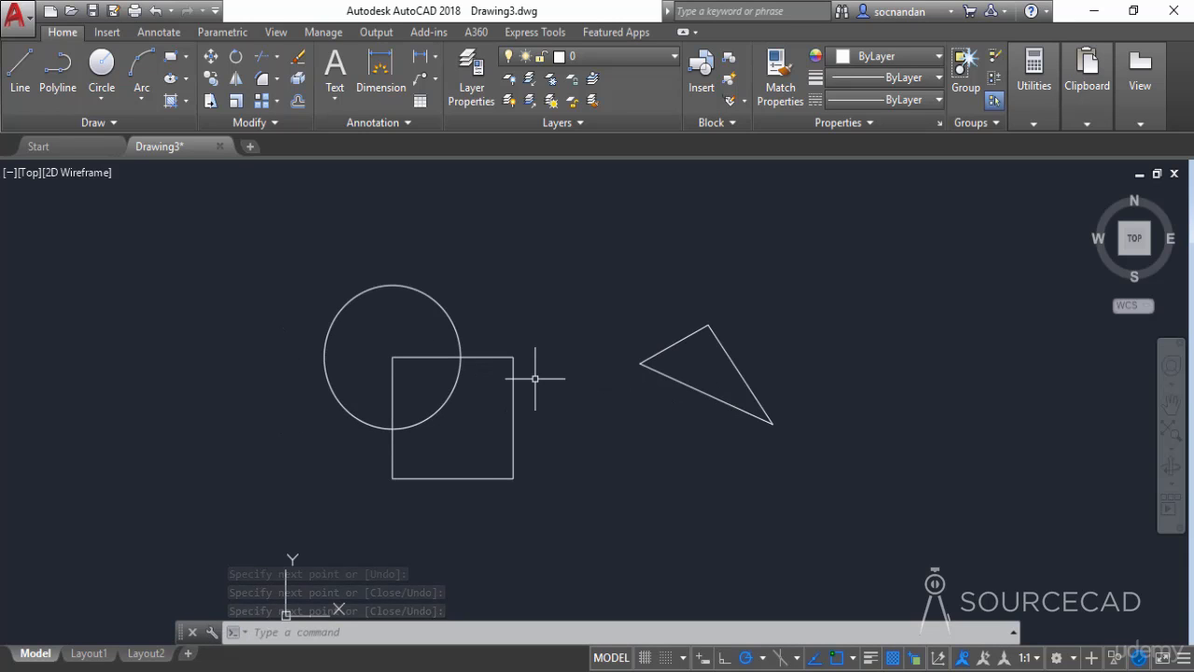
left_click(513, 377)
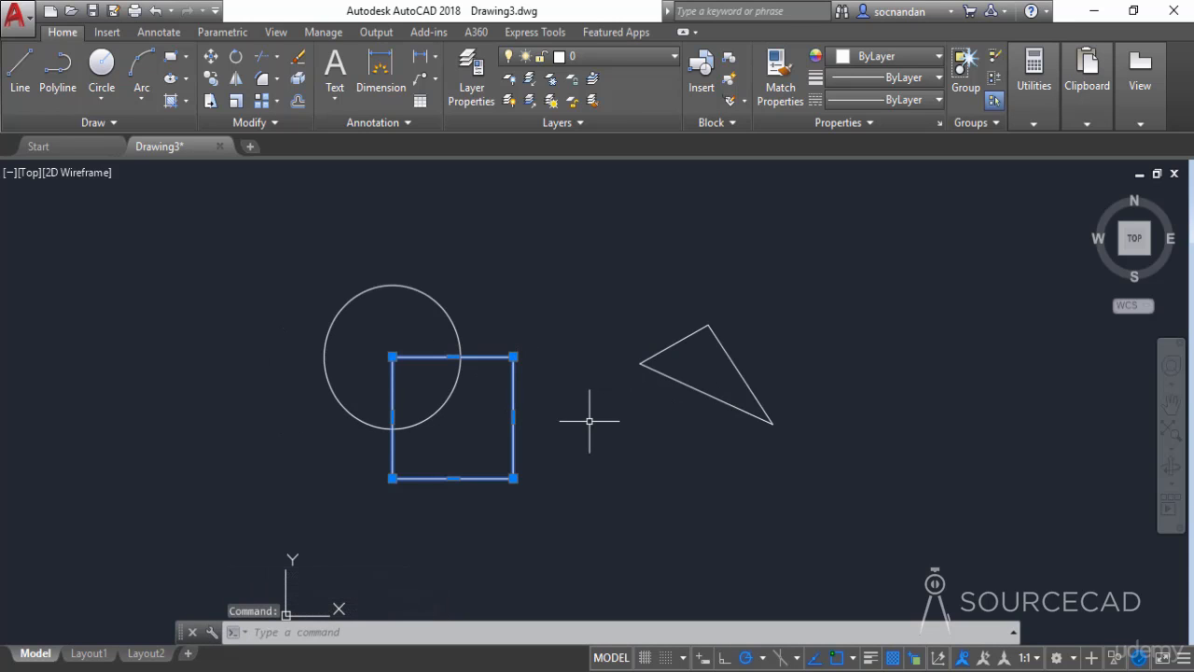
mouse_move(513, 357)
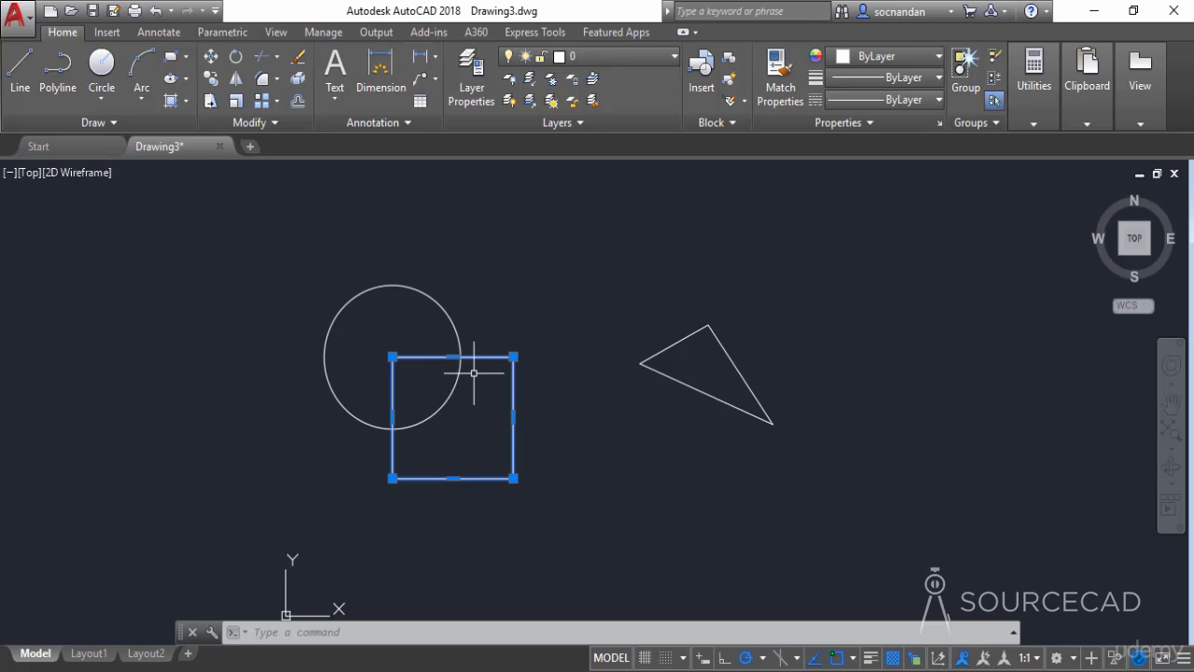
key("Escape")
- Try to shrink the circle by stretching its top quadrant grip, then undo the edit and clear the selection
left_click(440, 275)
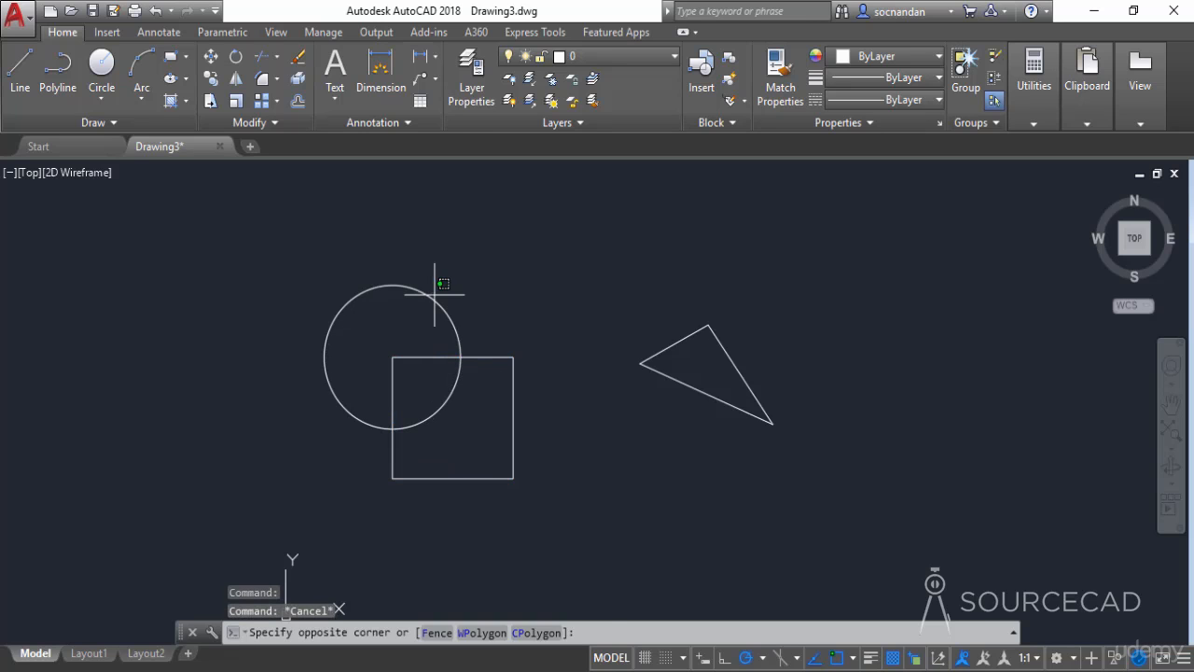
left_click(414, 300)
left_click(392, 285)
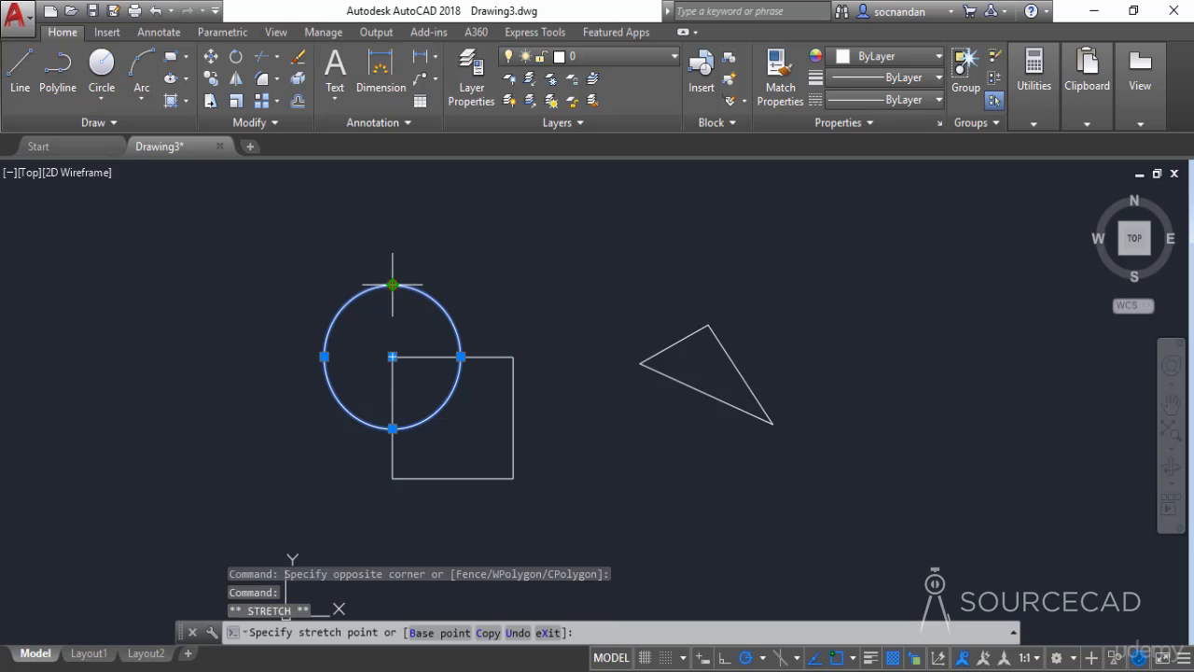
left_click(409, 330)
key("ctrl+z")
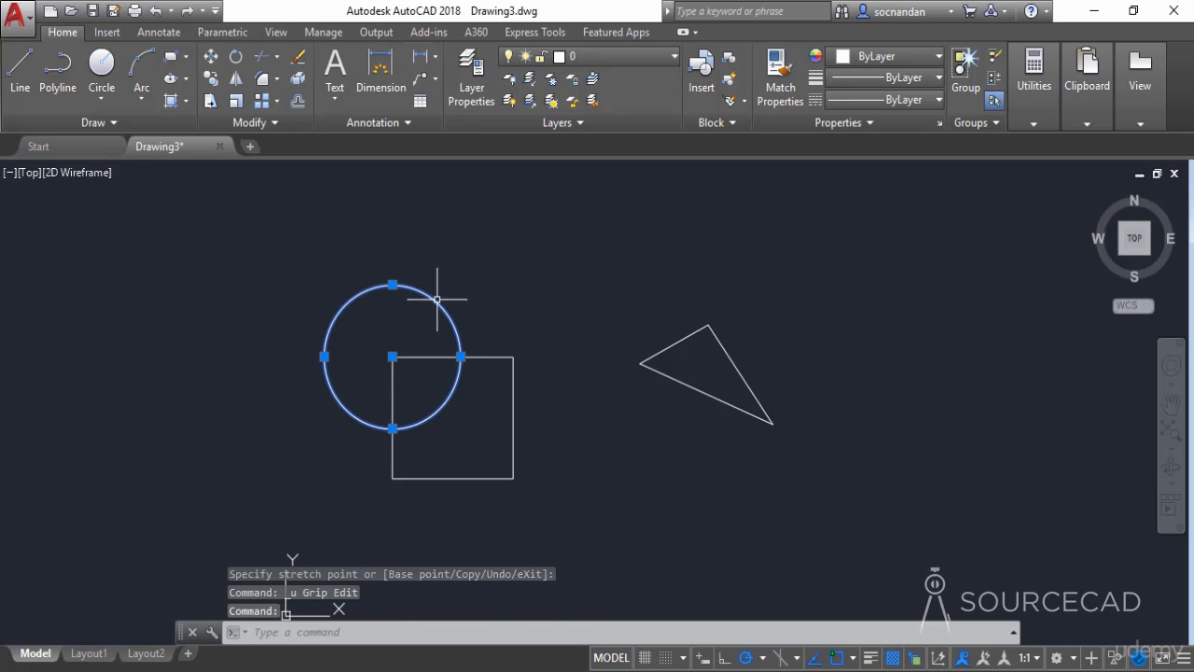
key("Escape")
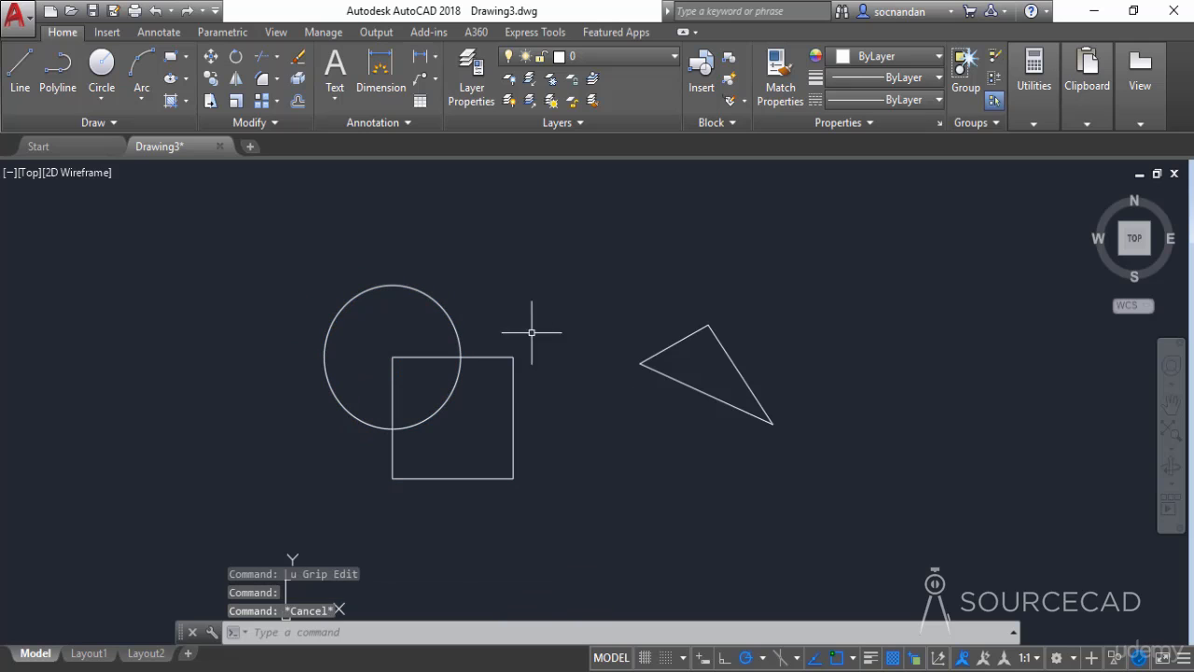
- Try moving the triangle's upper-left line away by its midpoint grip, and undo the move
left_click(684, 339)
left_click(686, 383)
left_click(731, 360)
left_click(674, 344)
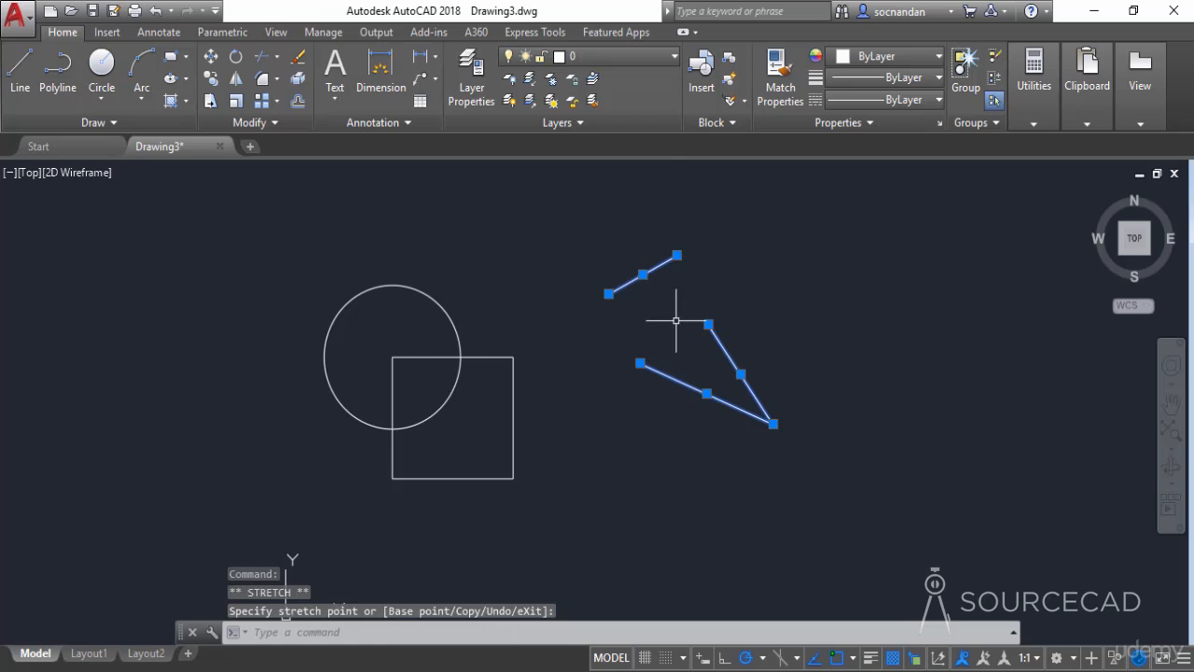
key("Escape")
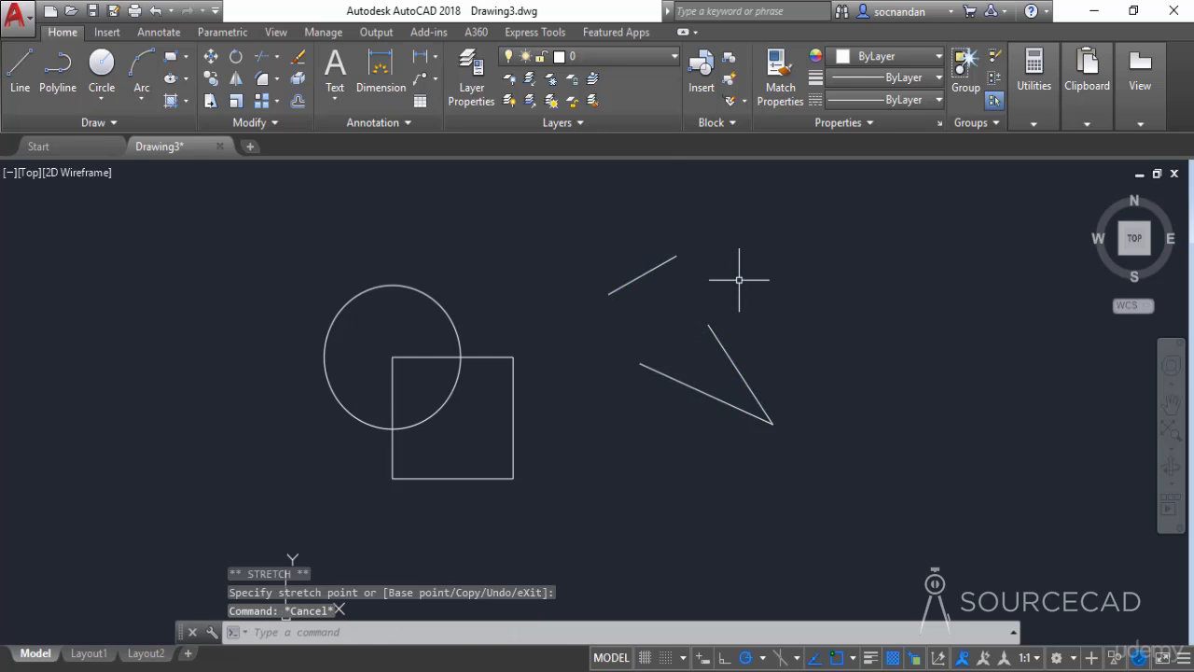
key("ctrl+z")
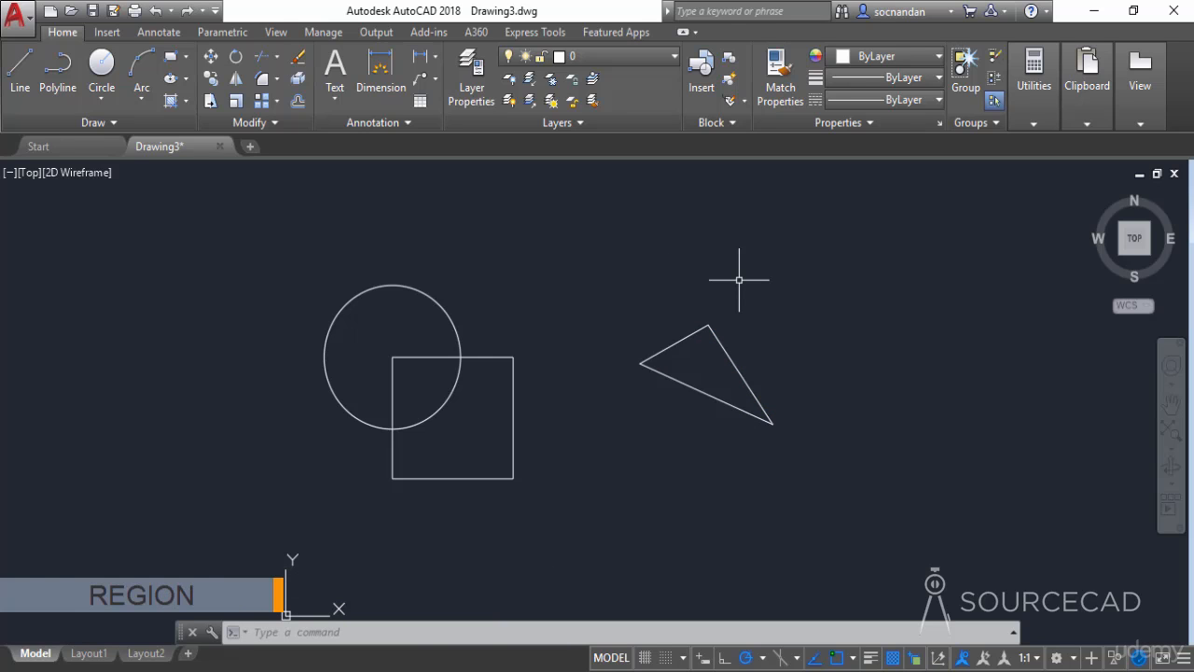
- Convert the circle into a region
left_click(157, 126)
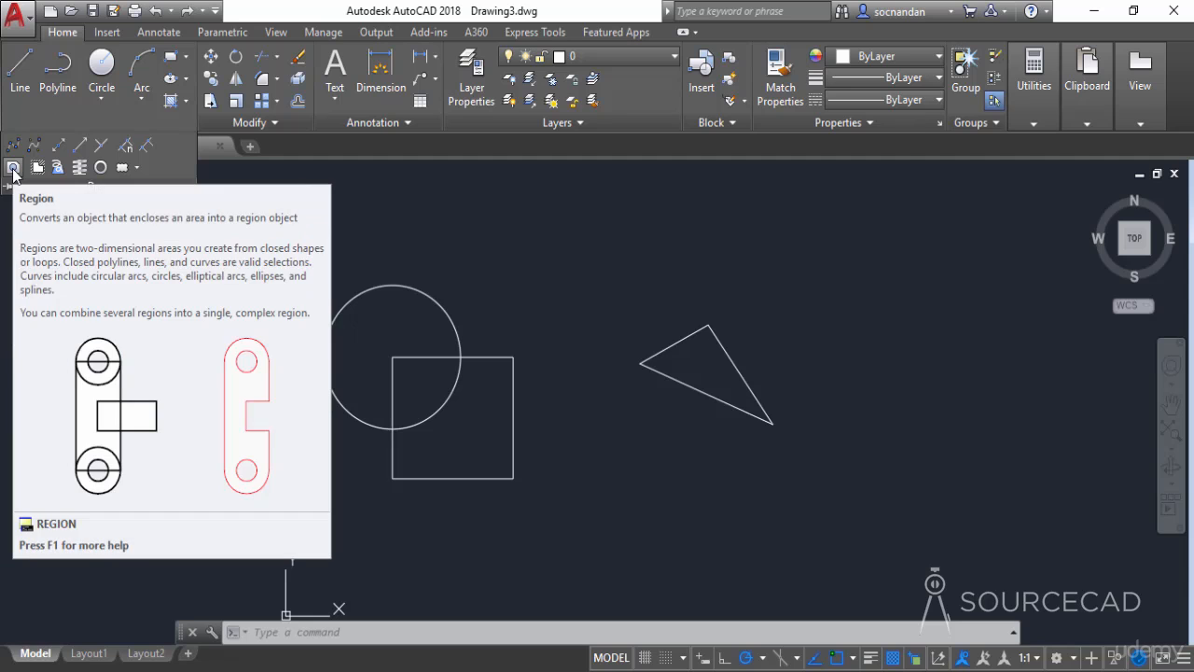
left_click(13, 168)
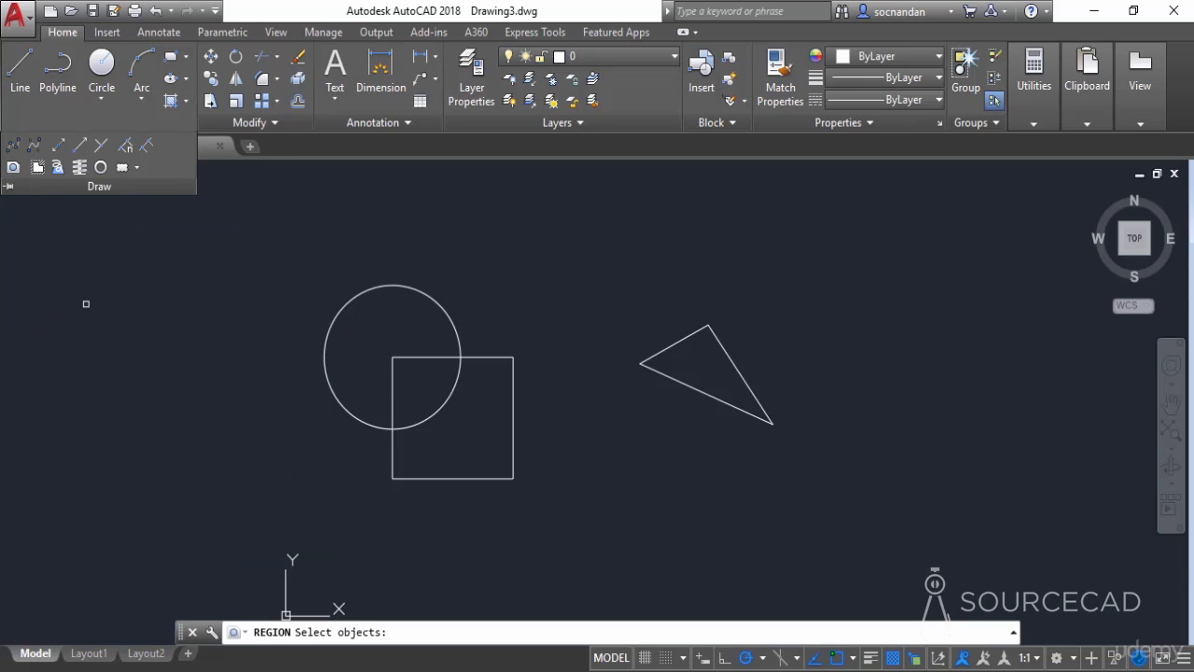
left_click(340, 310)
key("Return")
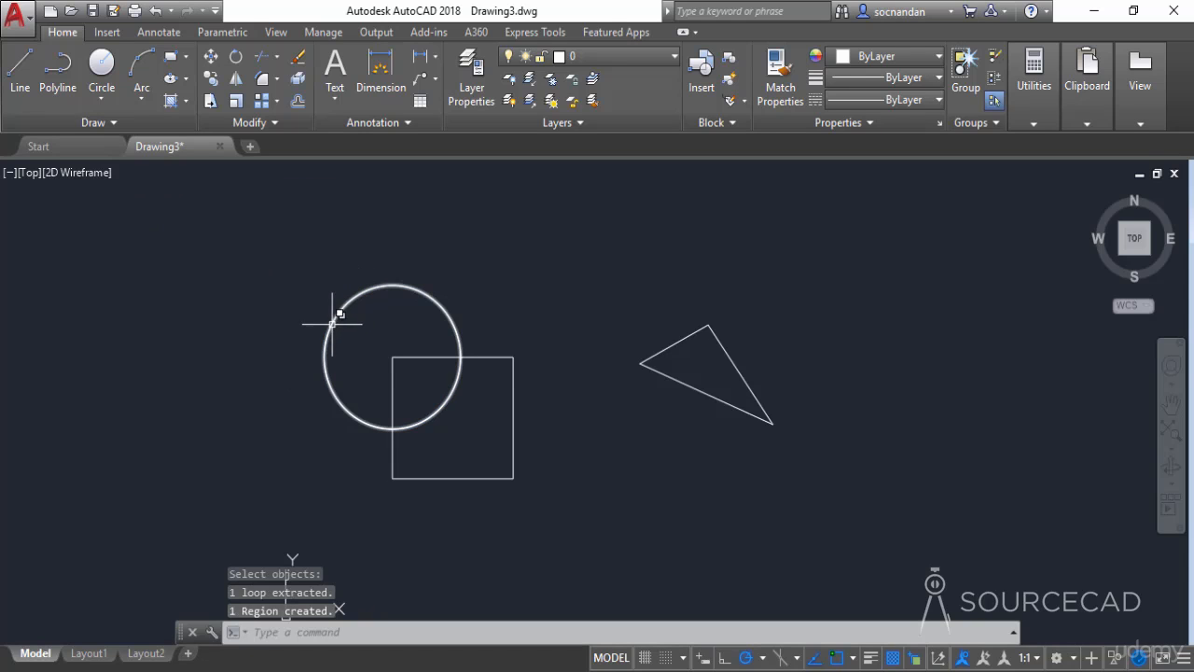
- Convert the rectangle polyline into a region
mouse_move(350, 416)
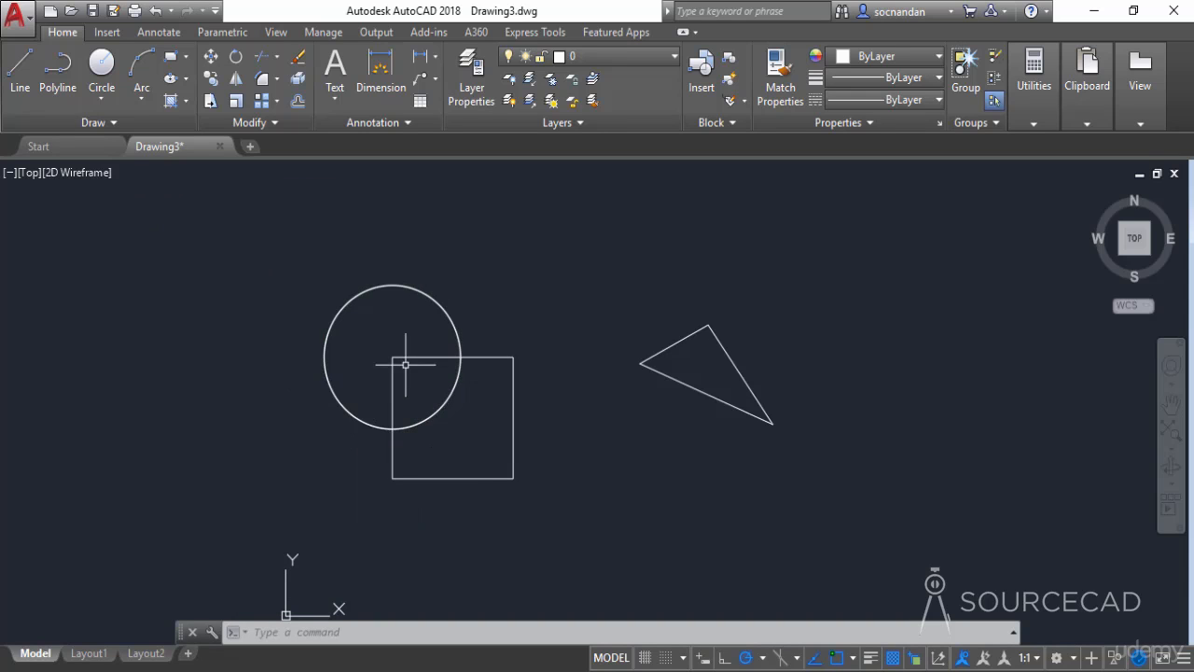
mouse_move(415, 357)
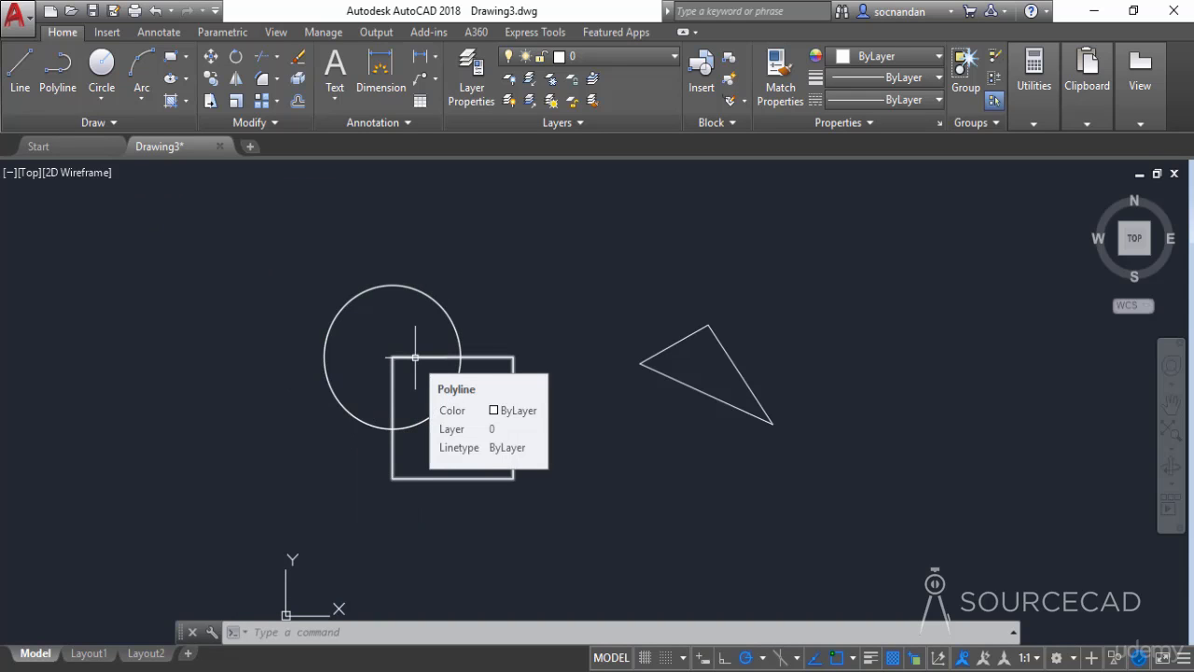
left_click(127, 123)
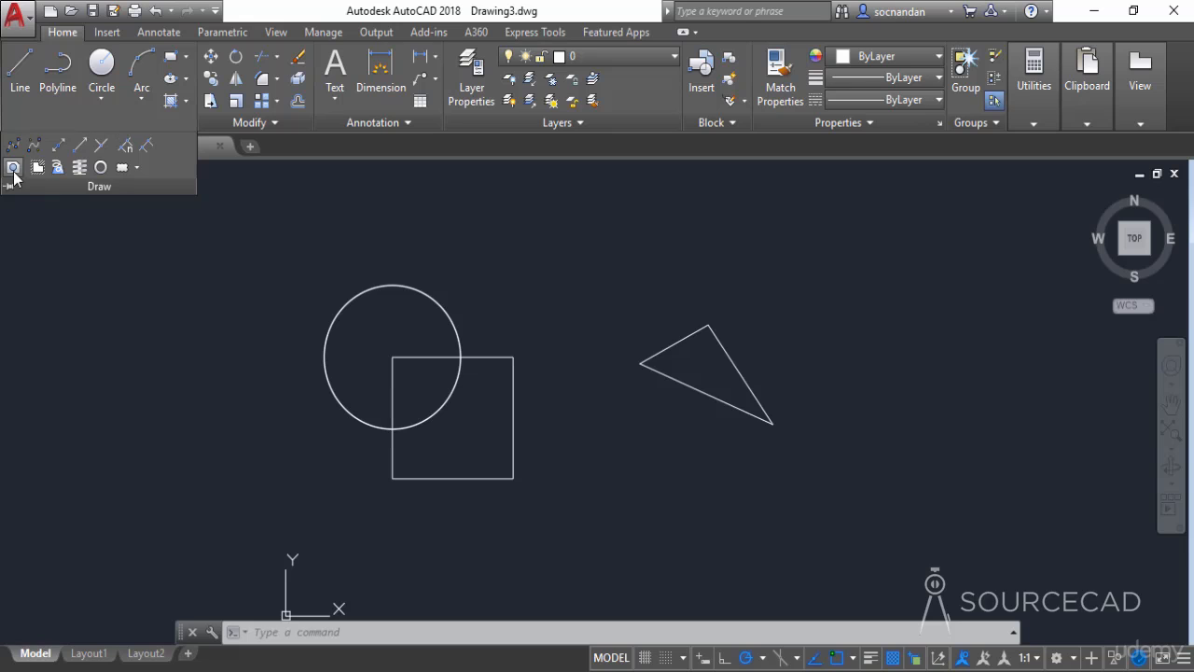
left_click(13, 167)
left_click(416, 359)
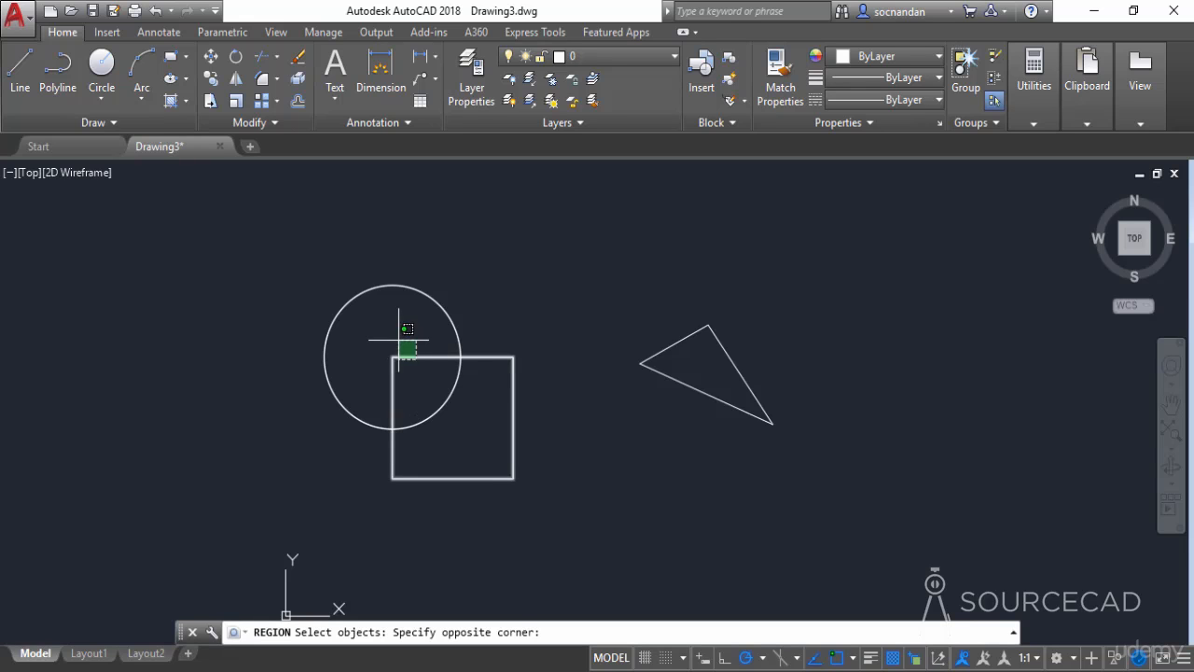
left_click(399, 339)
key("Return")
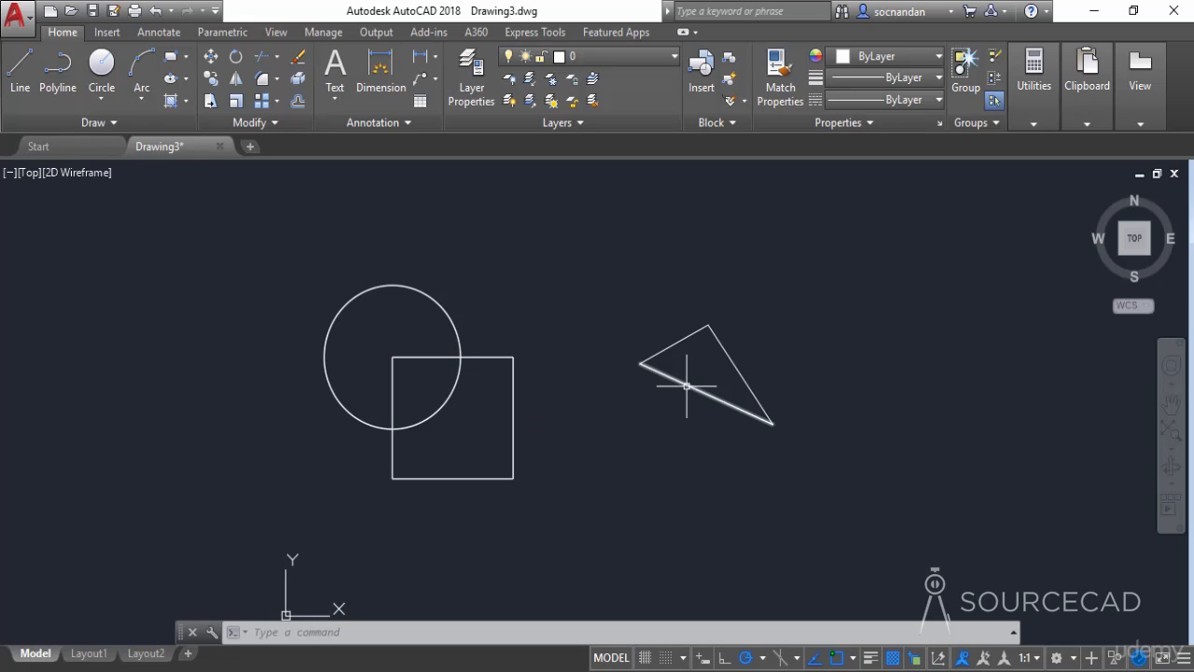
- Create a region from the three lines of the triangle
left_click(84, 122)
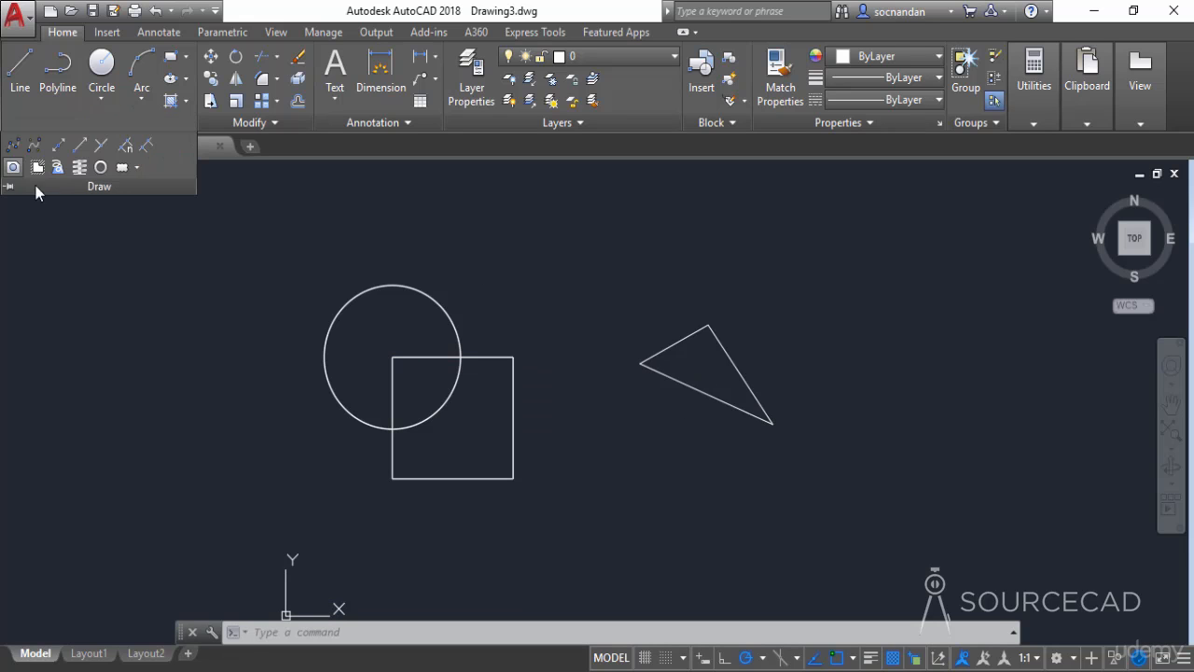
left_click(37, 167)
left_click(571, 274)
left_click(864, 472)
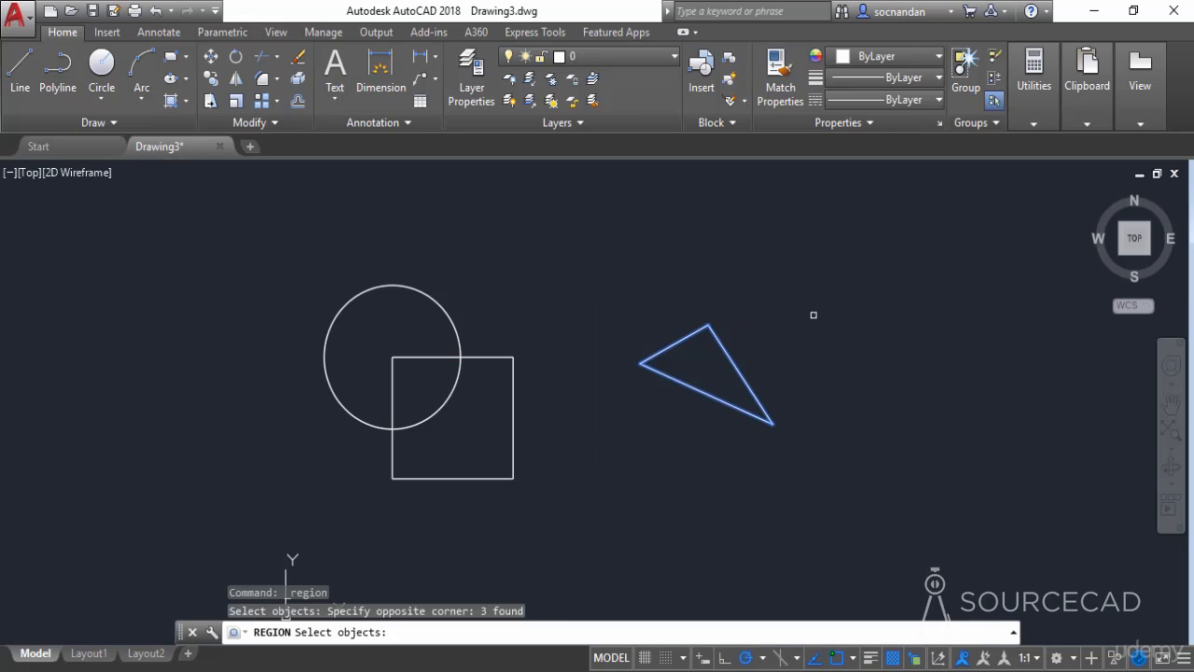
key("Return")
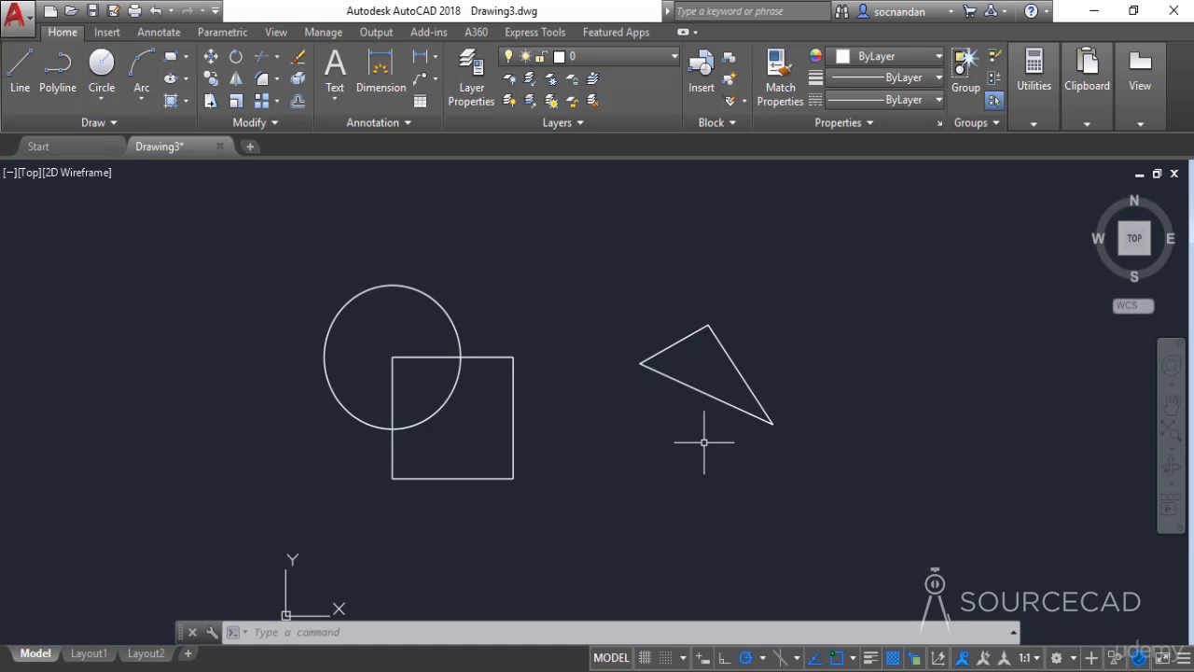
- Move the triangular region up and to the right of its source lines by its apex grip, and check the lines' grips
left_click(730, 334)
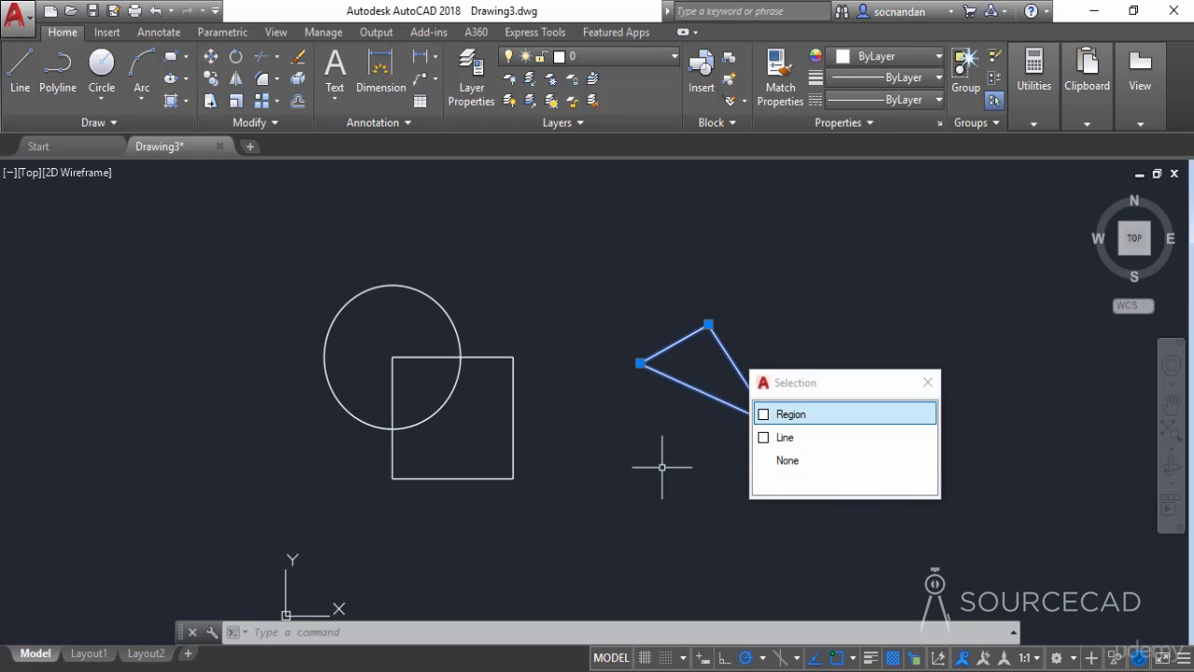
left_click(793, 413)
left_click(739, 357)
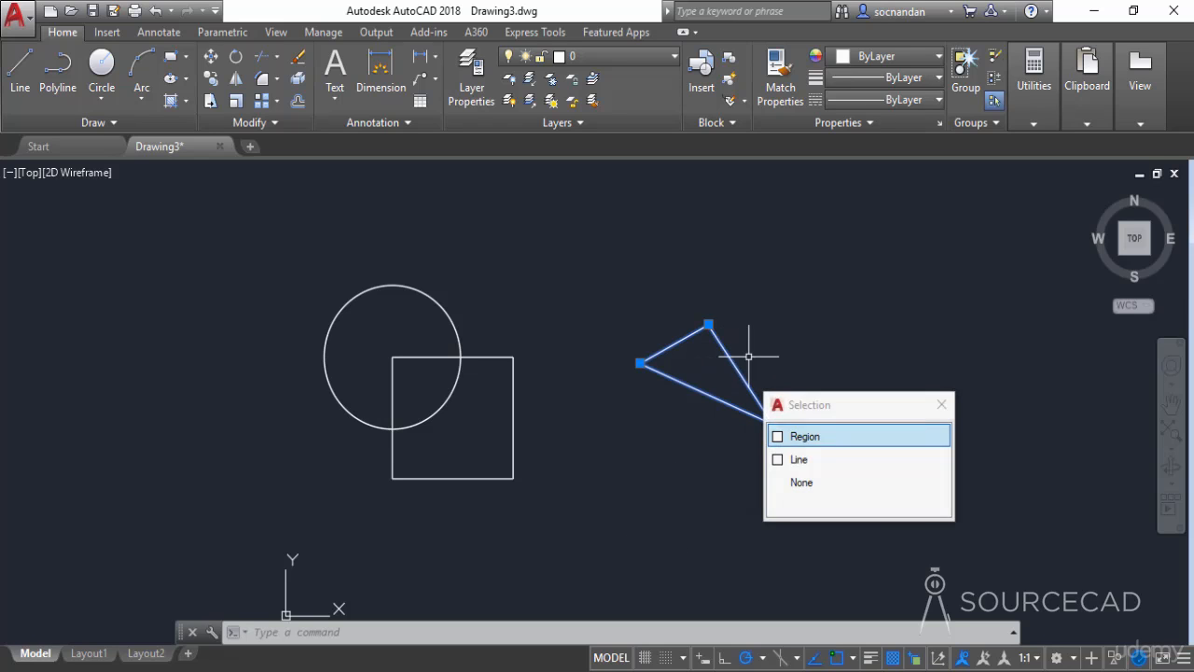
left_click(735, 360)
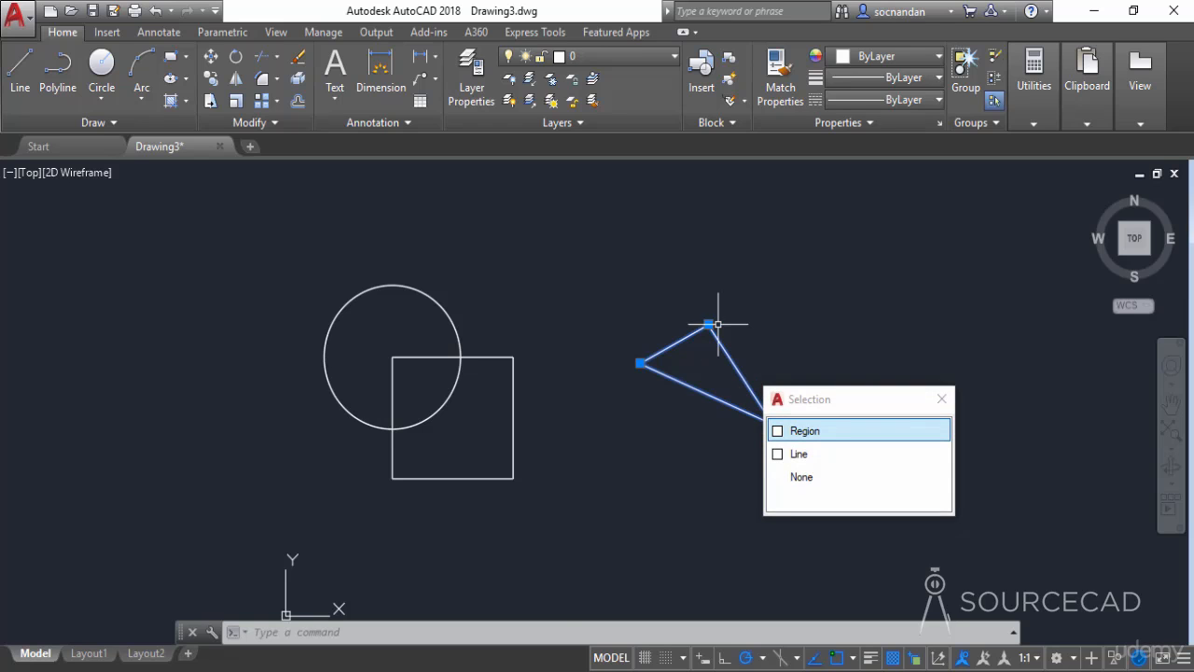
left_click(708, 324)
left_click(842, 282)
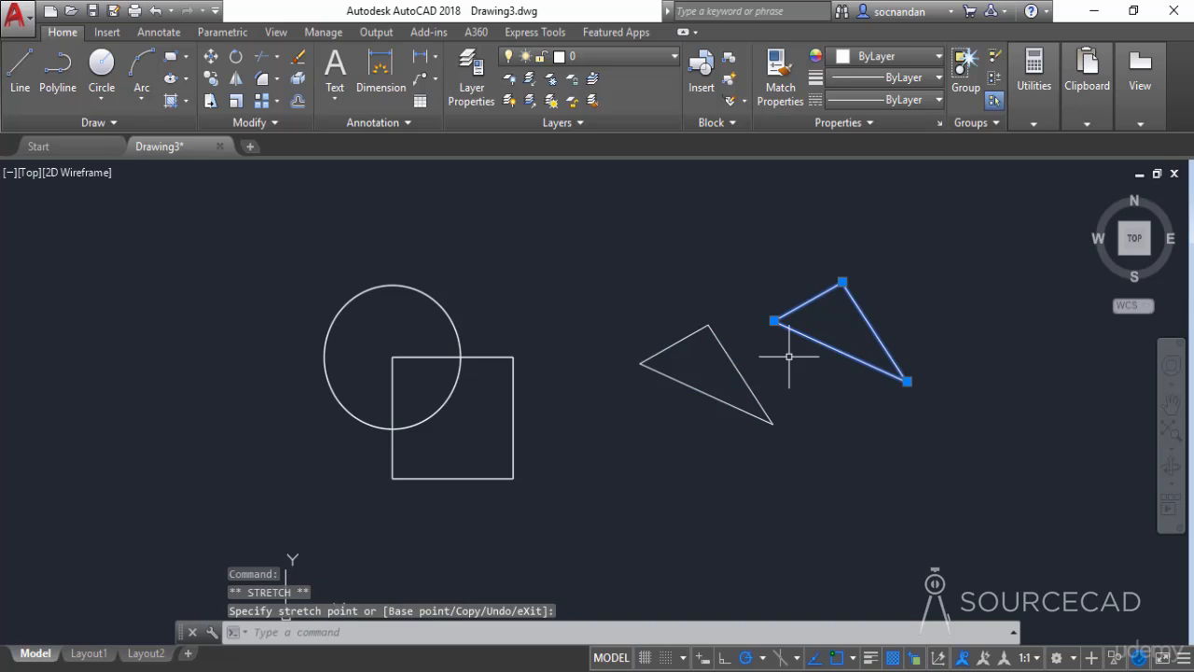
left_click(699, 328)
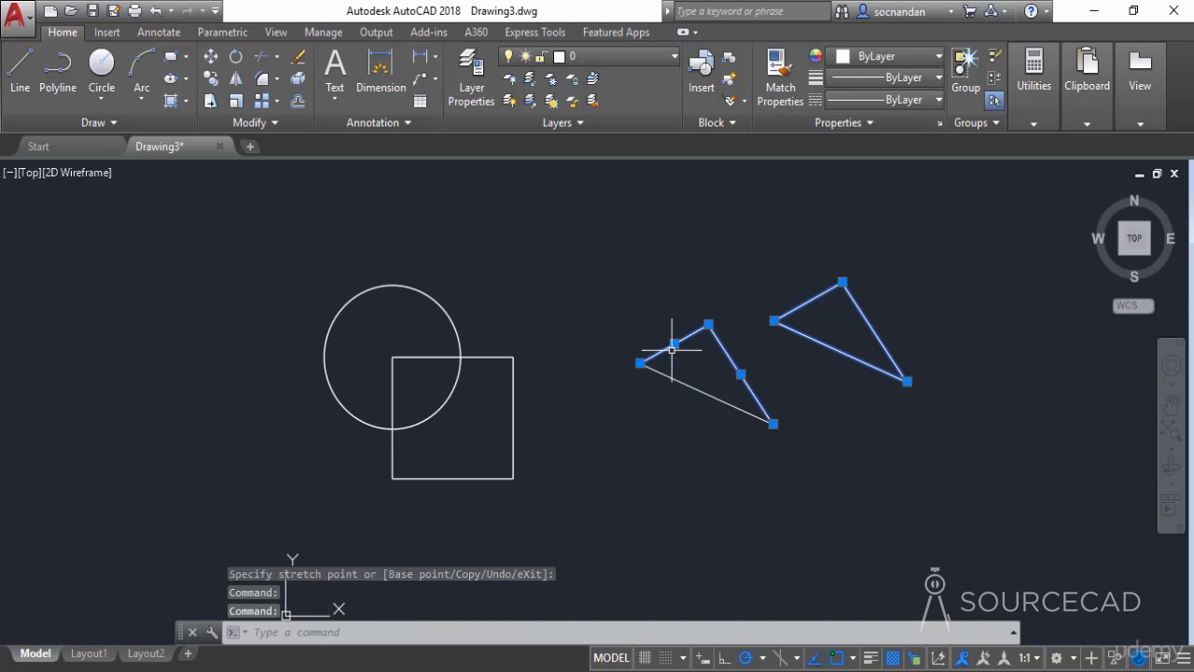
key("Escape")
- Reposition the triangular region farther right of the original lines using its apex and lower-right vertex grips
left_click(804, 308)
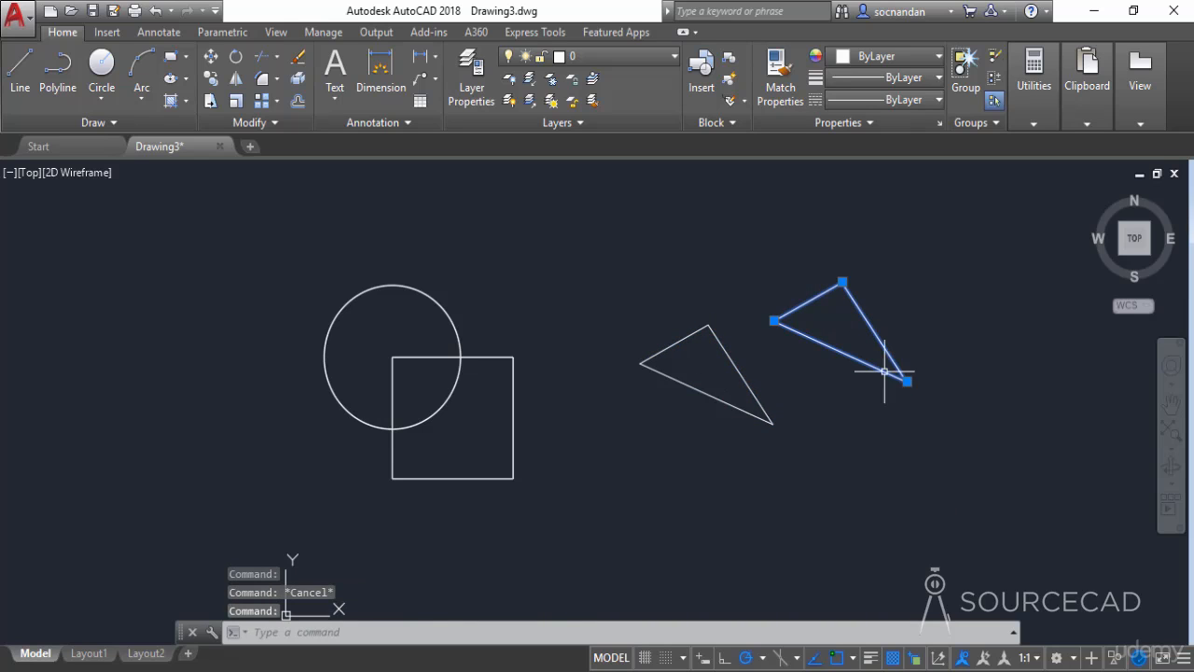
left_click(843, 282)
left_click(884, 394)
left_click(949, 494)
left_click(962, 408)
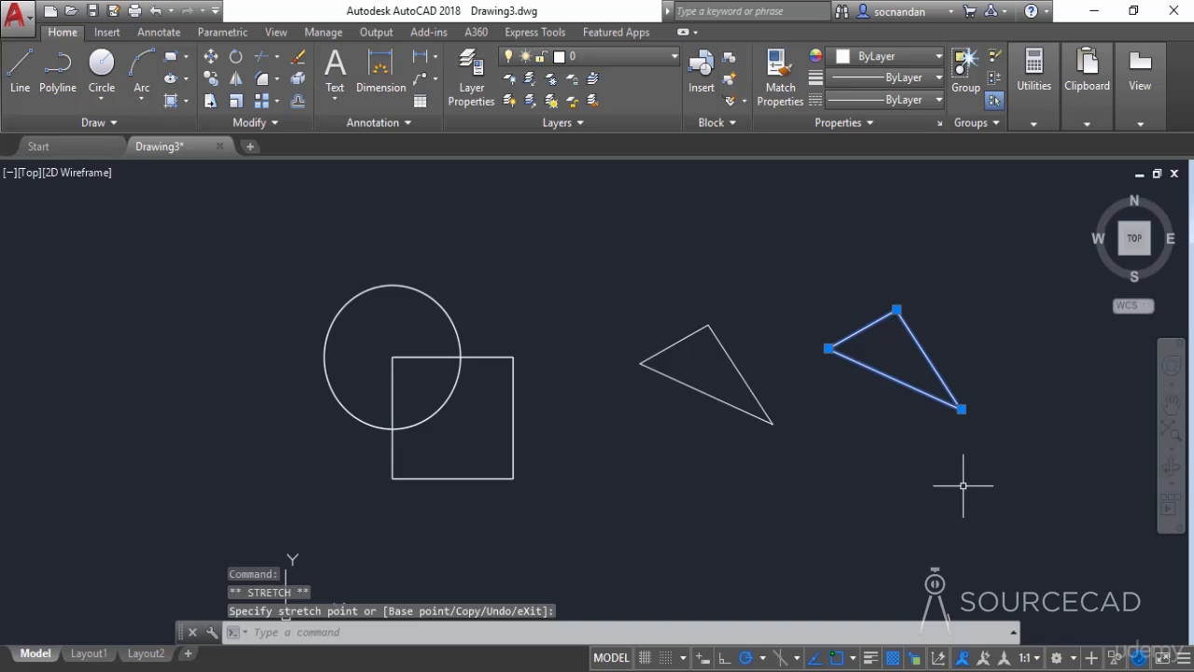
key("Escape")
- Move the square region off its source rectangle by its corner grips and place it below the original triangle of lines
left_click(494, 352)
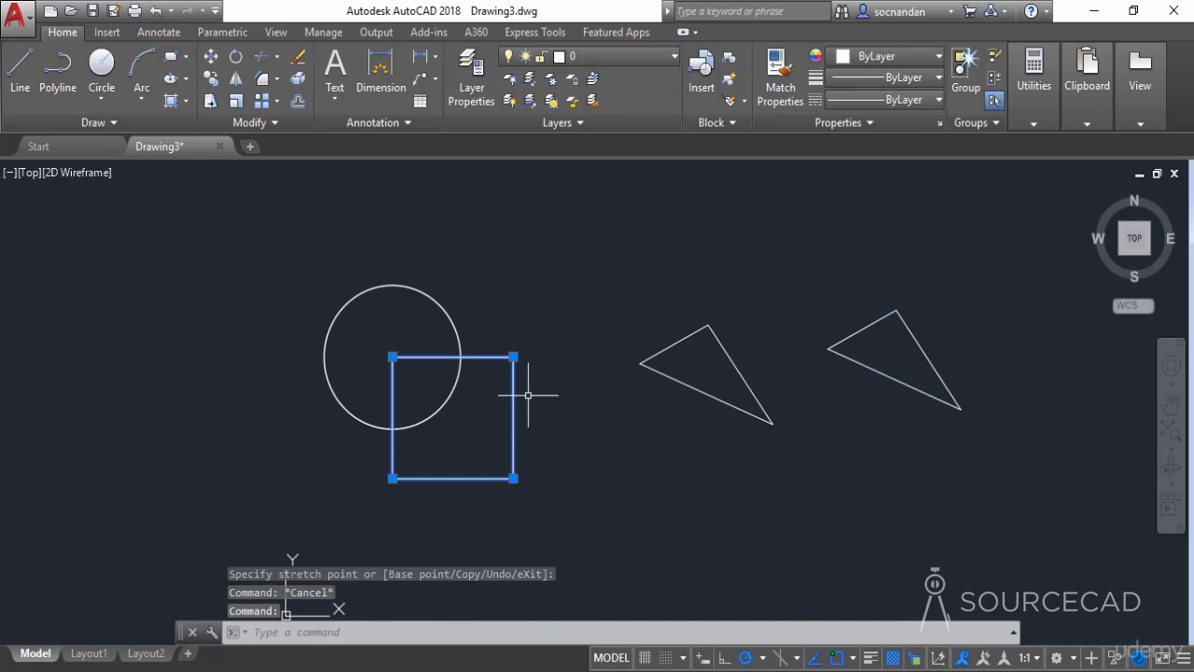
left_click(513, 356)
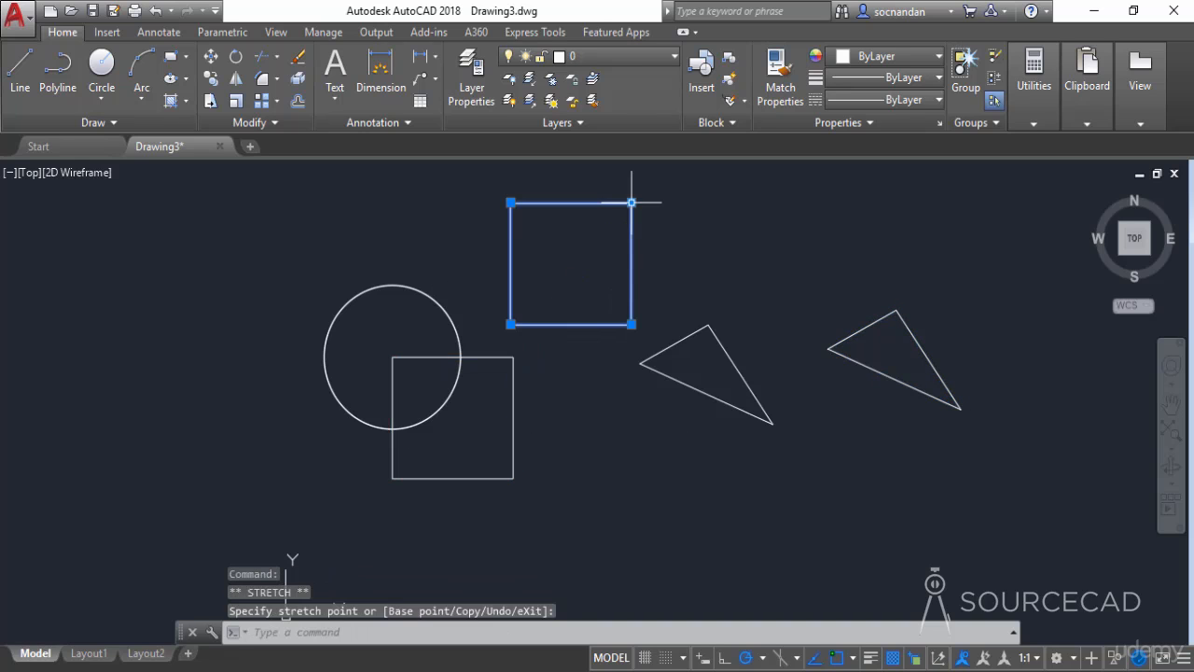
left_click(631, 324)
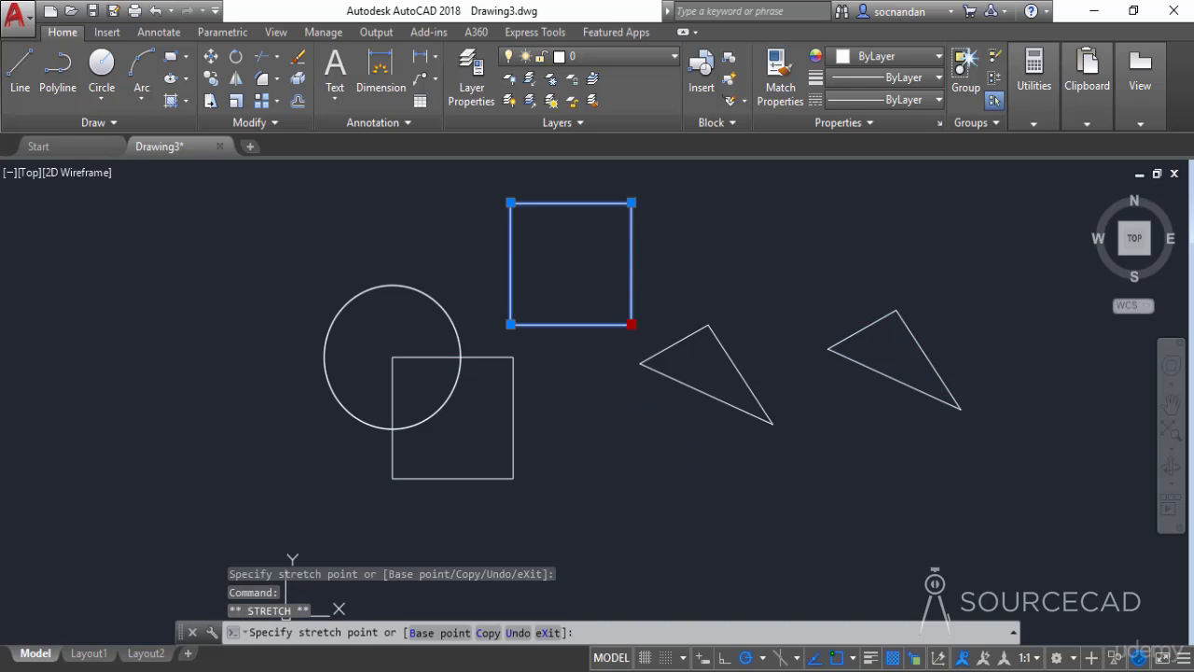
left_click(695, 546)
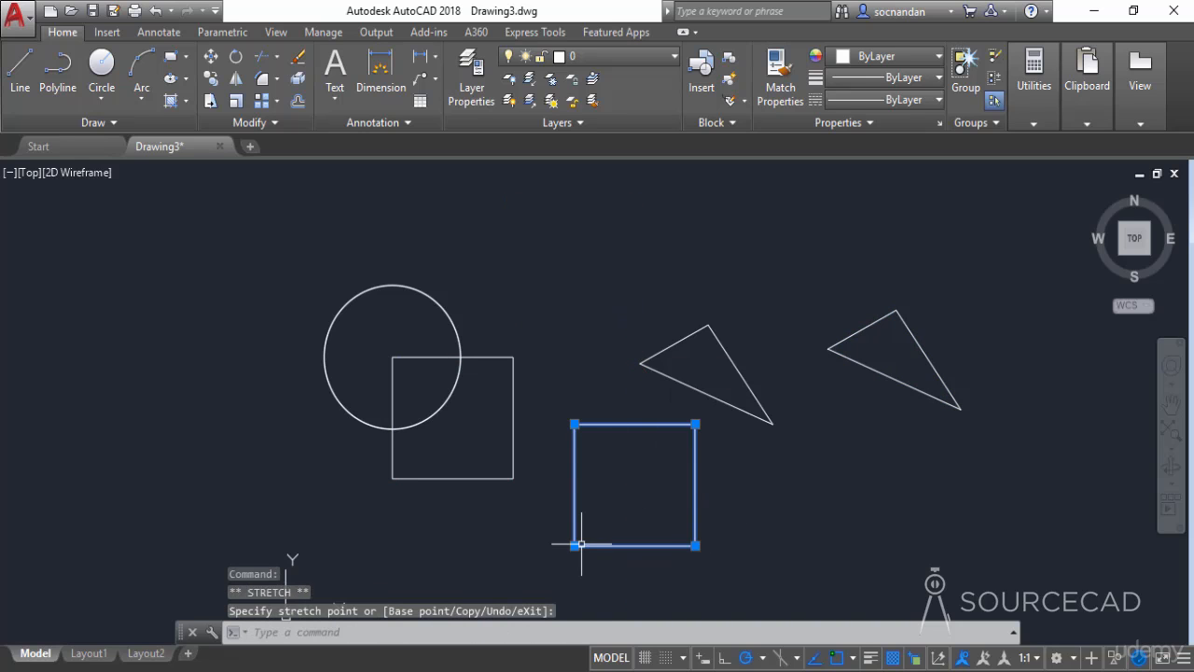
- Try stretching the original rectangle polyline's upper-right corner up and to the right, and undo the stretch
left_click(495, 357)
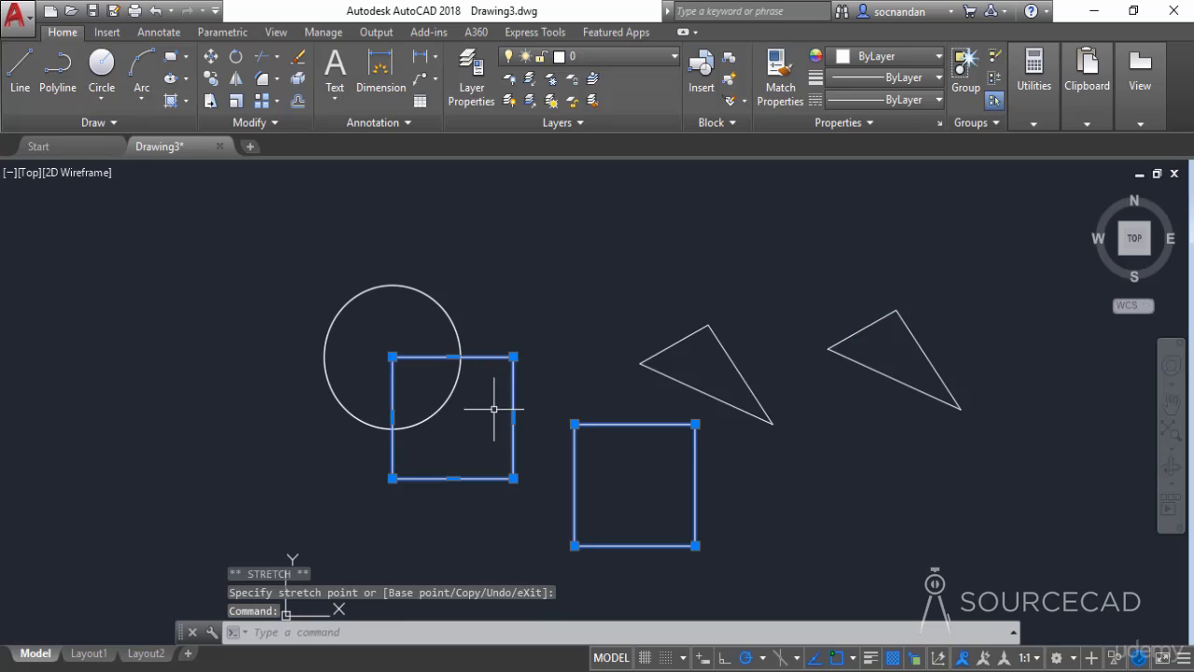
left_click(513, 356)
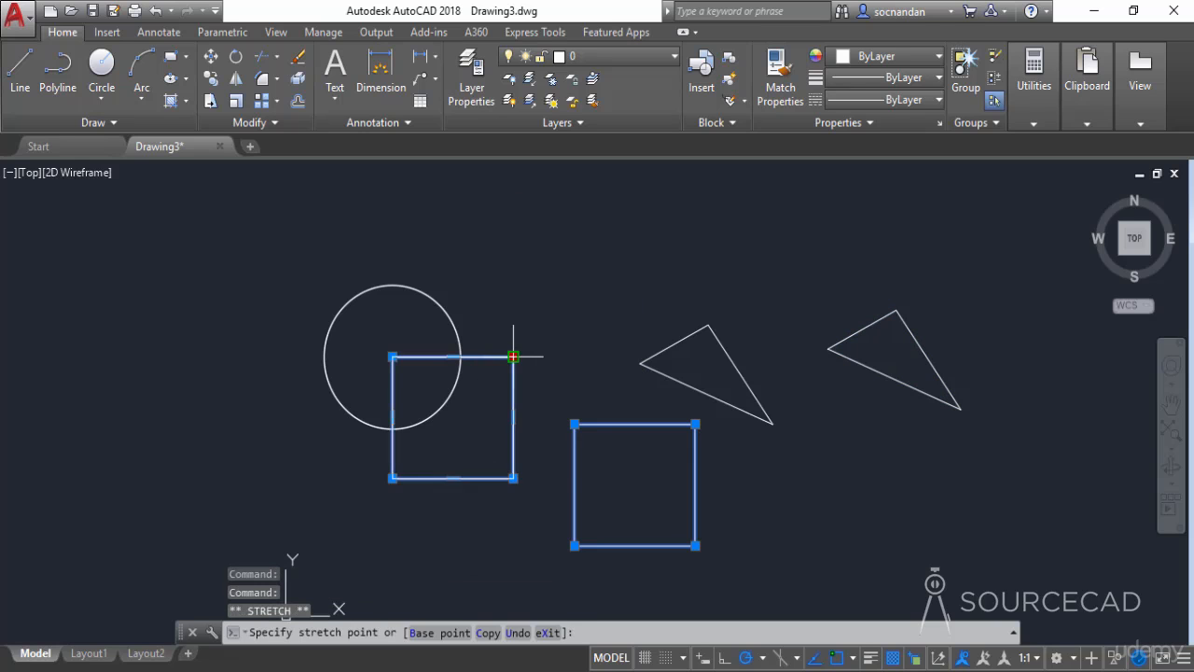
left_click(593, 251)
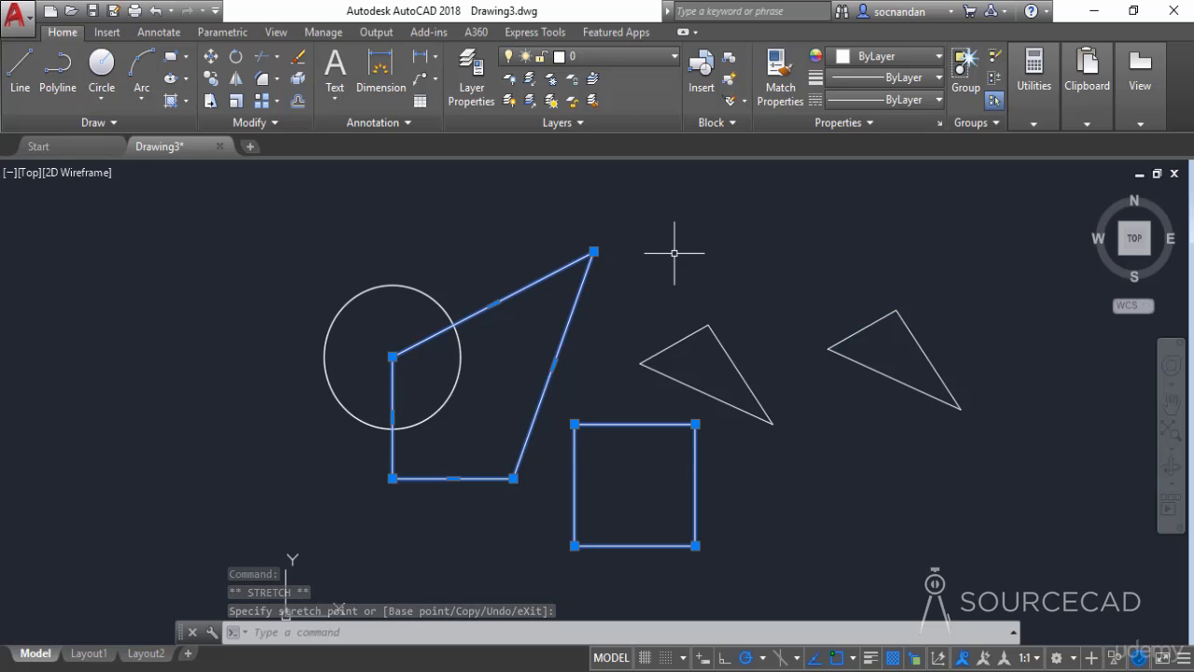
key("ctrl+z")
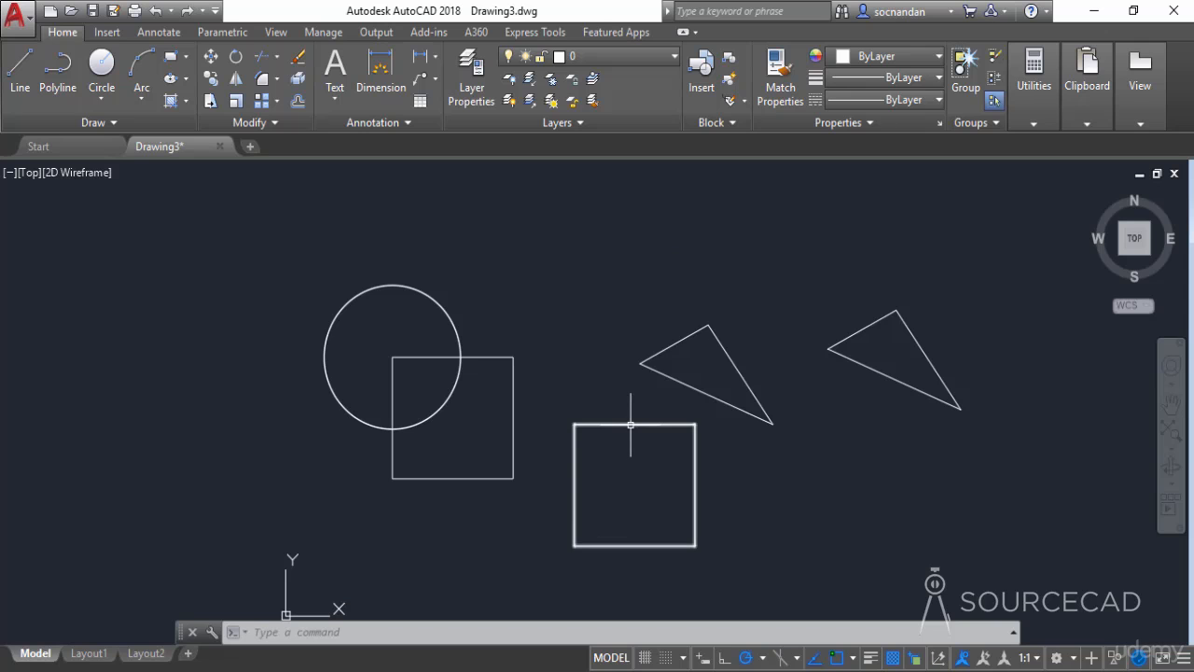
- Move the circular region by its centre grip to a spot up and to the right of the original circle
left_click(449, 312)
left_click(393, 357)
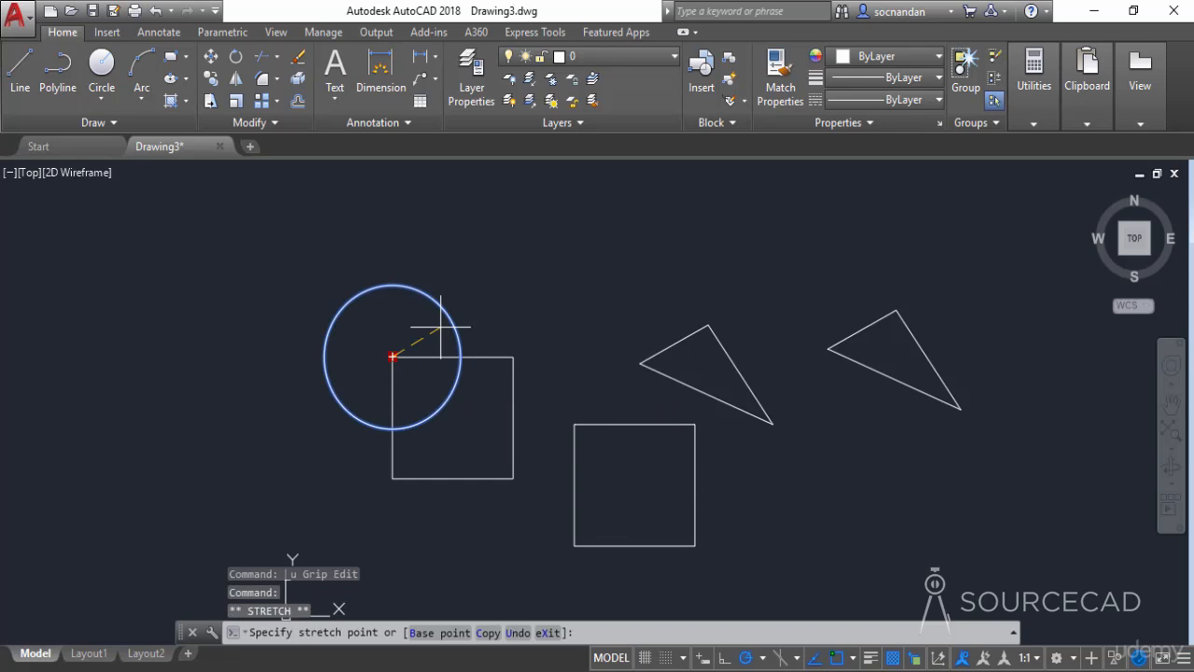
left_click(581, 258)
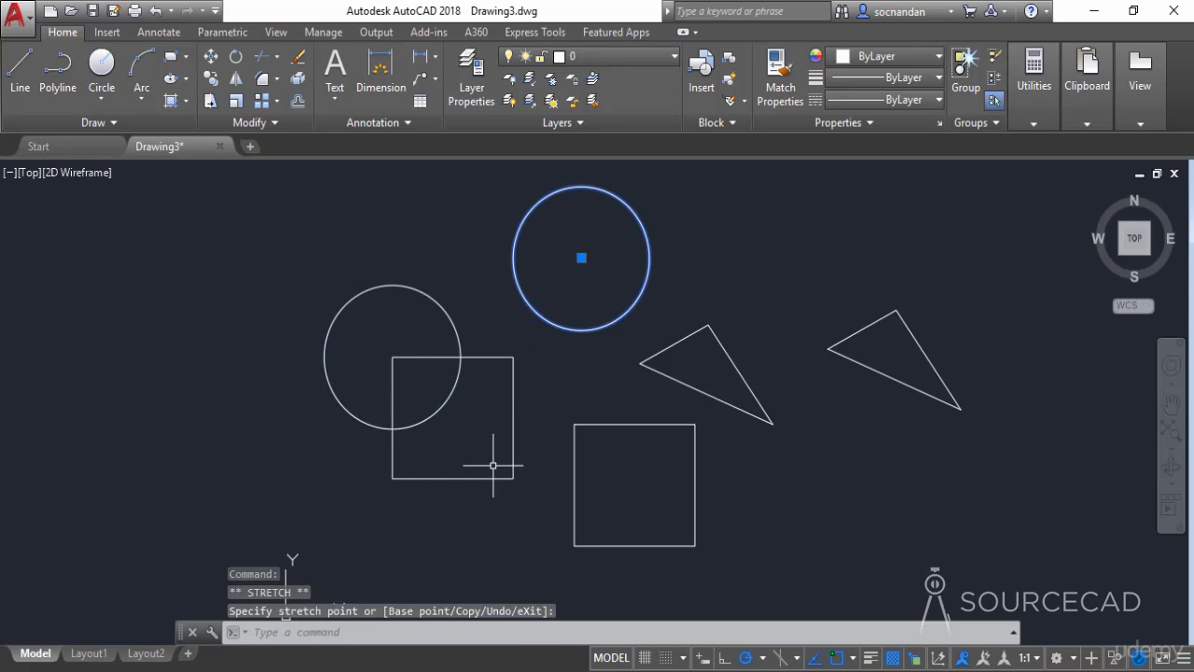
key("Escape")
- Erase the original circle and rectangle together with both triangles, keeping only the circular and square regions
left_click(483, 420)
left_click(449, 366)
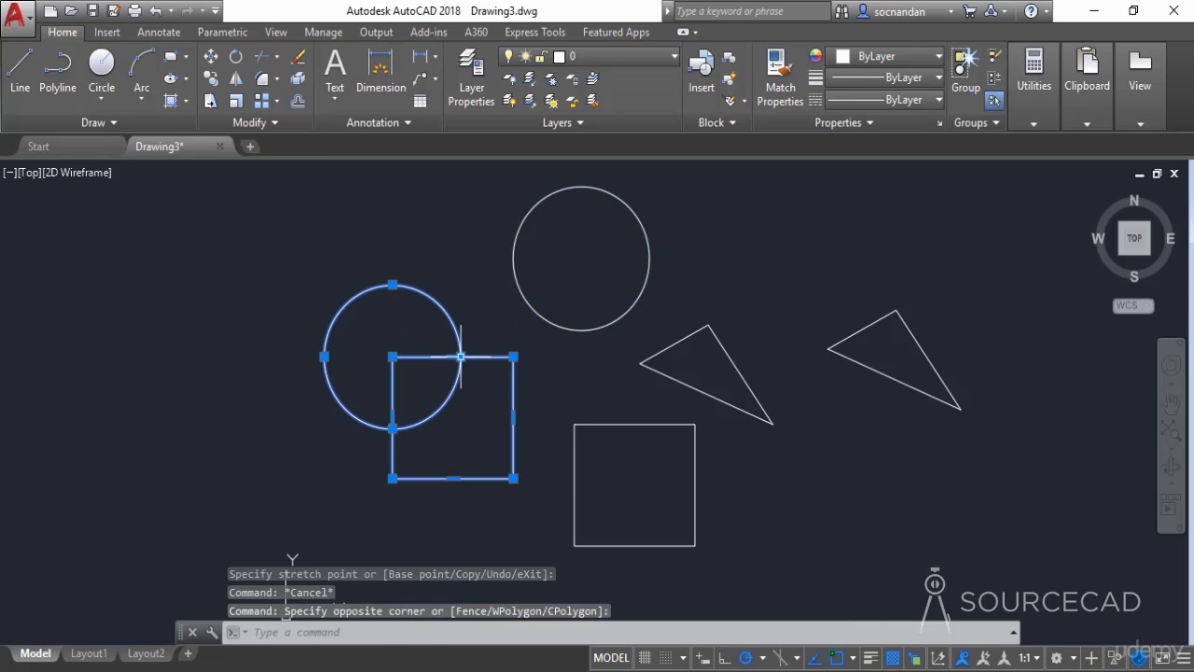
left_click(945, 454)
left_click(735, 301)
left_click(691, 364)
left_click(676, 323)
right_click(741, 323)
left_click(800, 360)
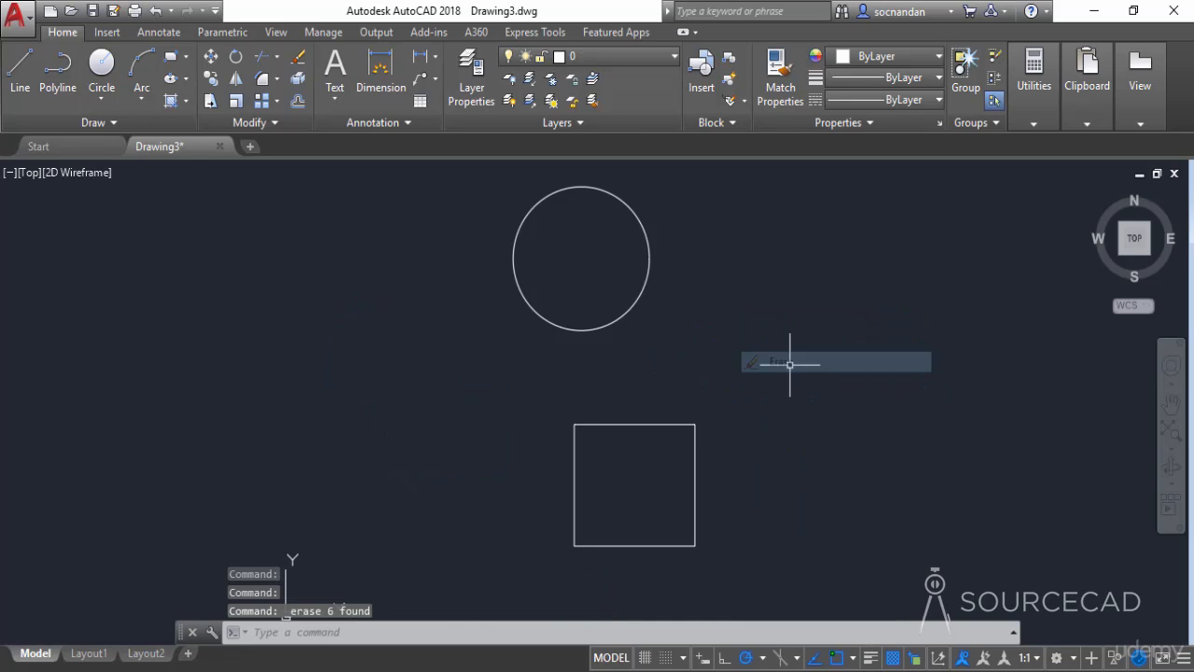
- Reposition the circular and square regions farther left so they overlap, with the square's upper-left corner near the circle's centre
mouse_move(643, 228)
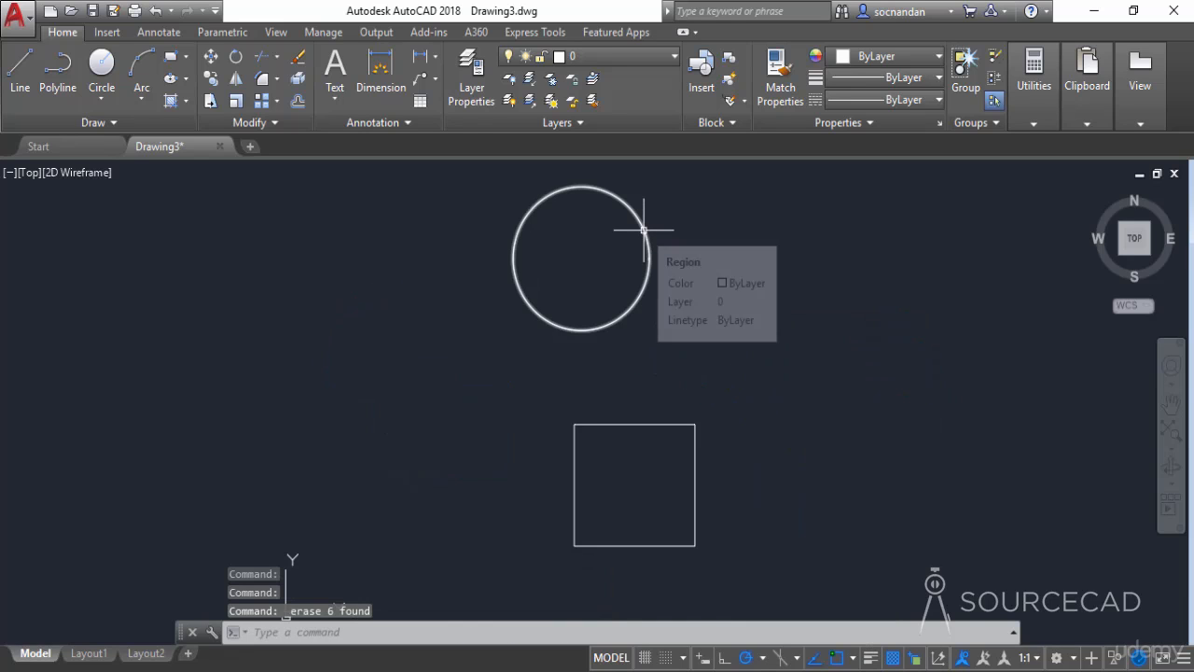
mouse_move(655, 422)
left_click(632, 304)
left_click(336, 355)
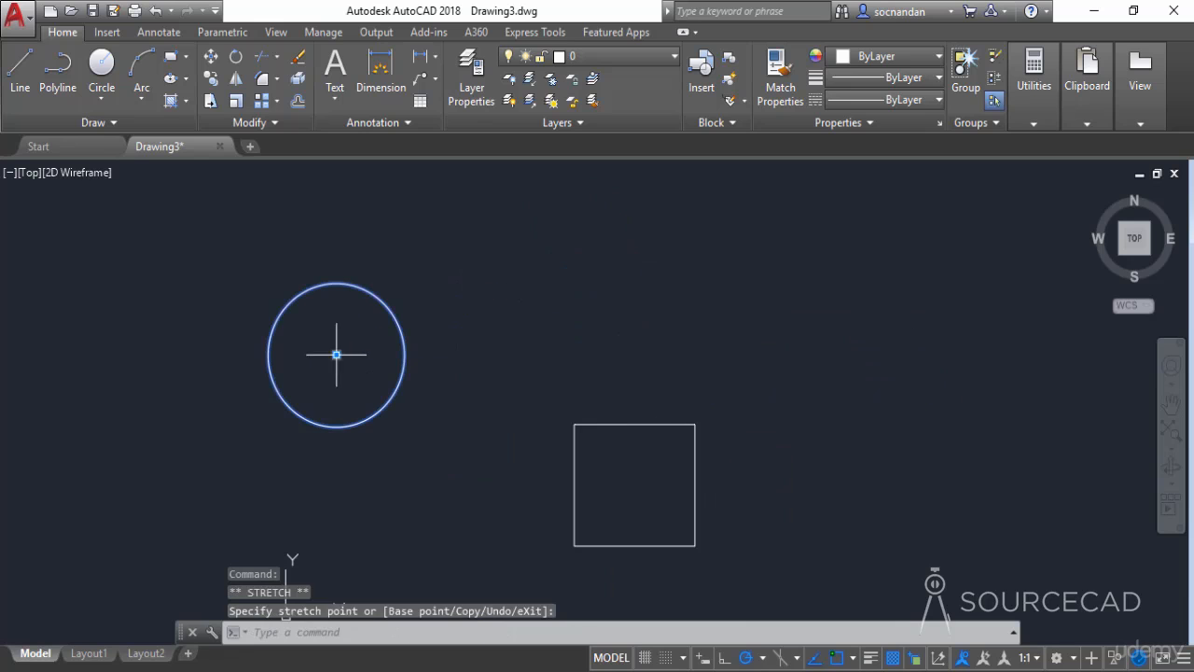
left_click(588, 425)
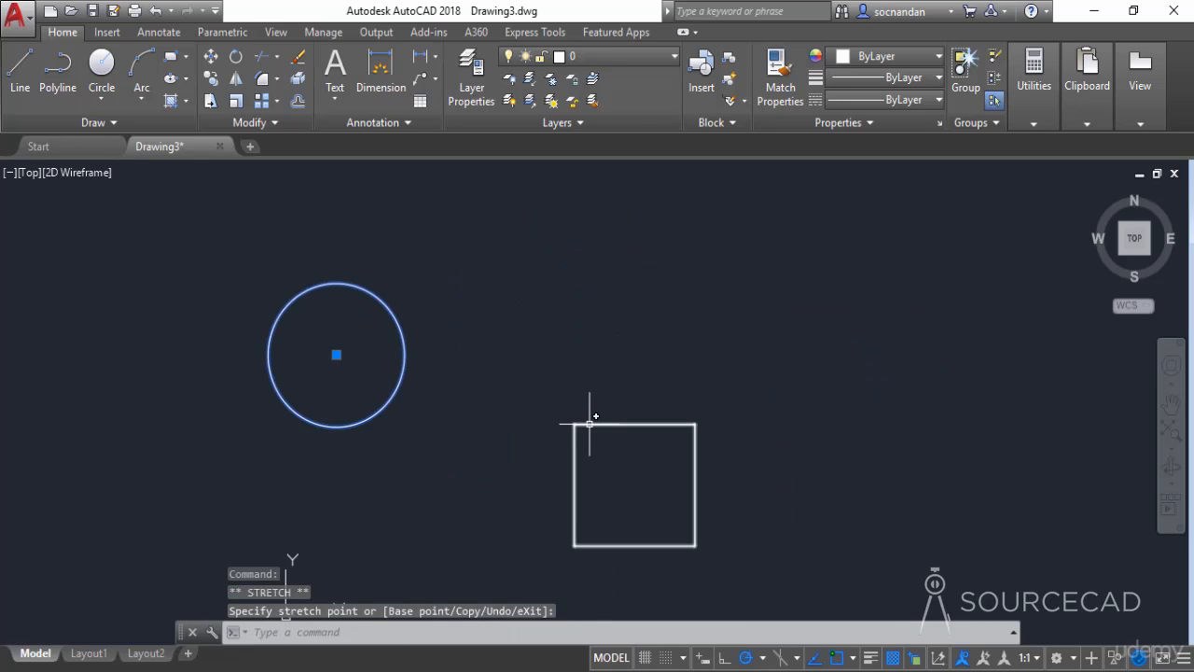
left_click(574, 546)
left_click(335, 474)
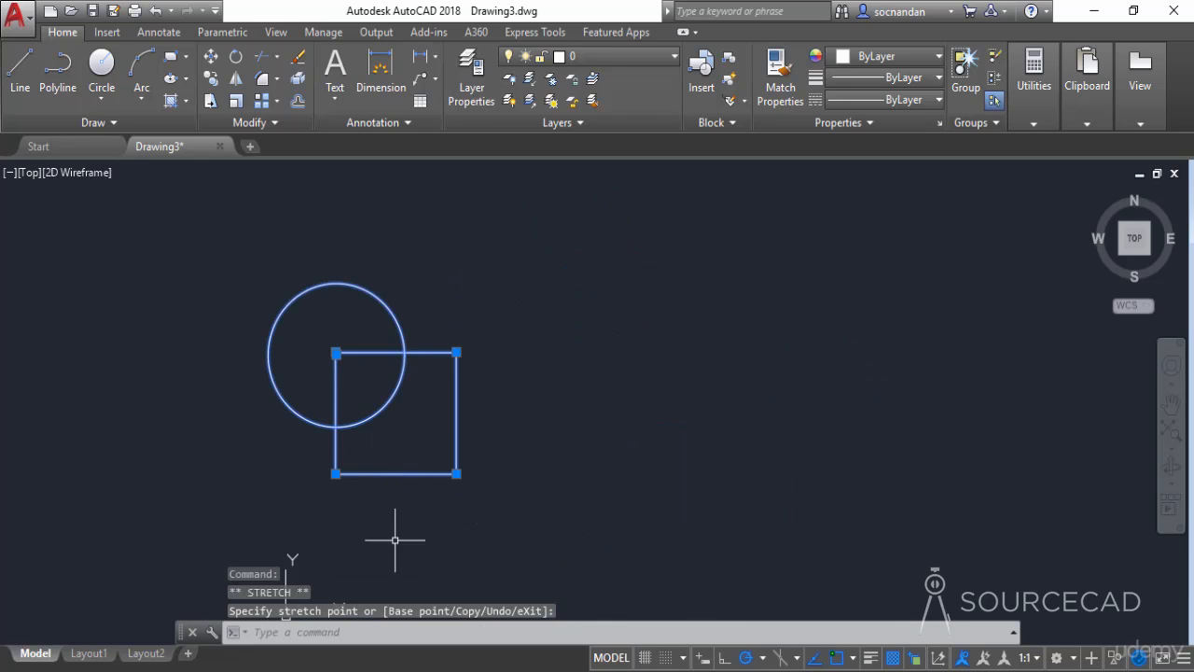
key("Escape")
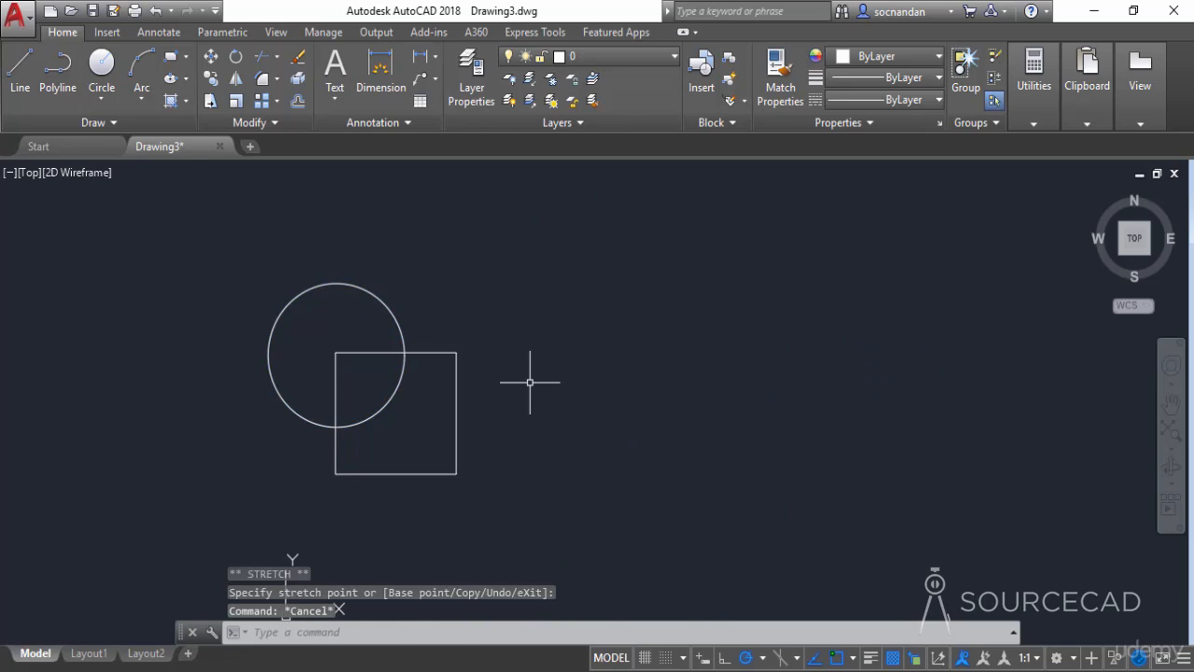
- Copy the overlapping circle and square regions twice horizontally to the right, making a row of three spaced pairs
left_click(426, 413)
left_click(345, 307)
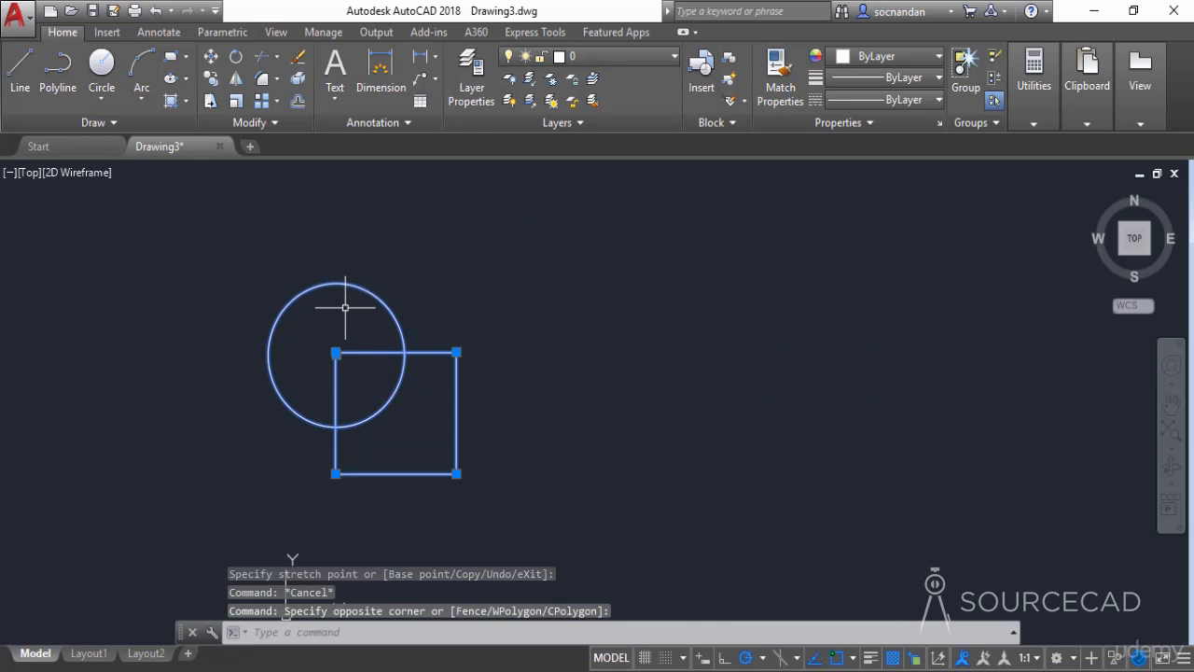
left_click(211, 79)
left_click(364, 228)
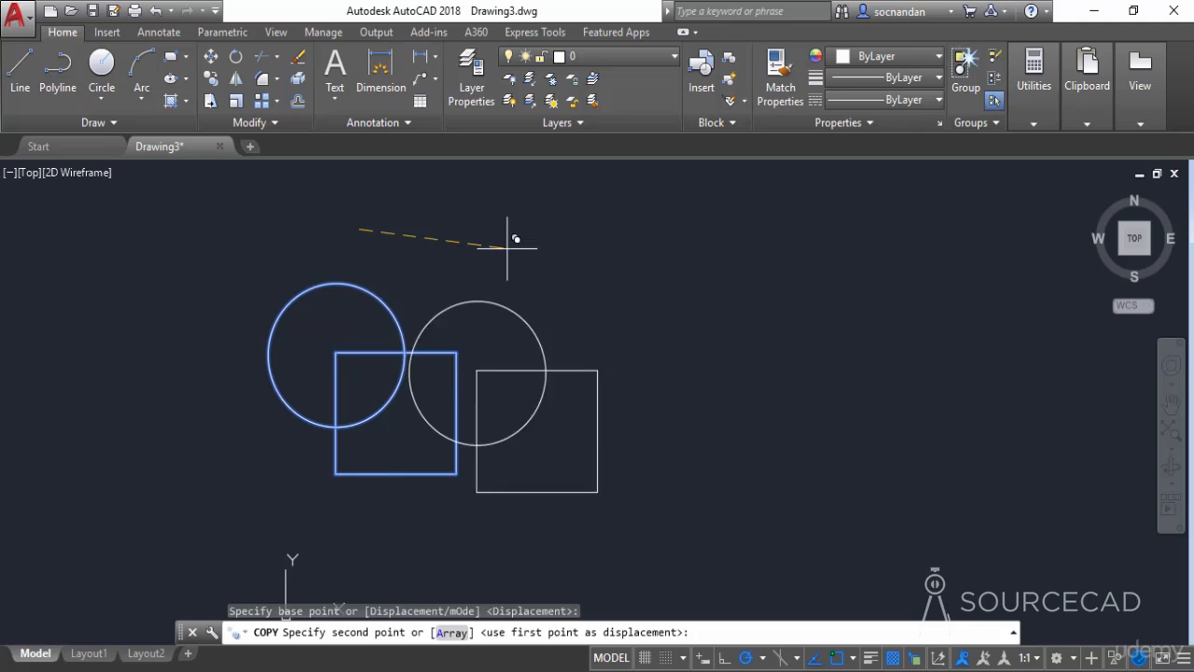
left_click(631, 229)
left_click(904, 228)
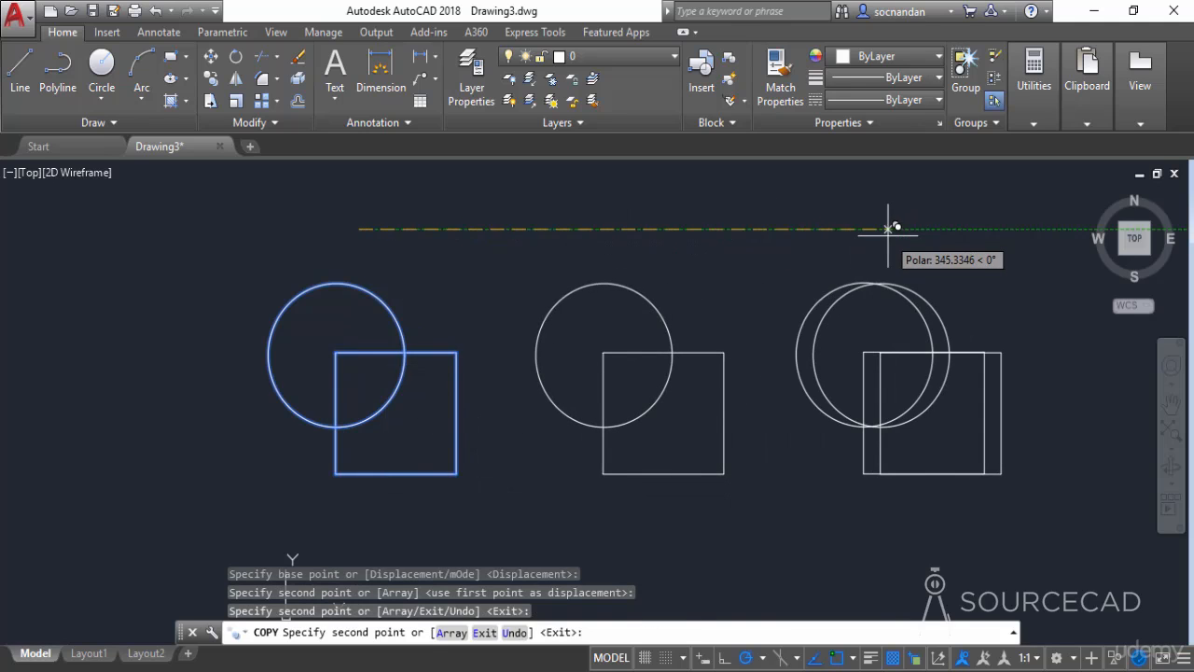
key("Escape")
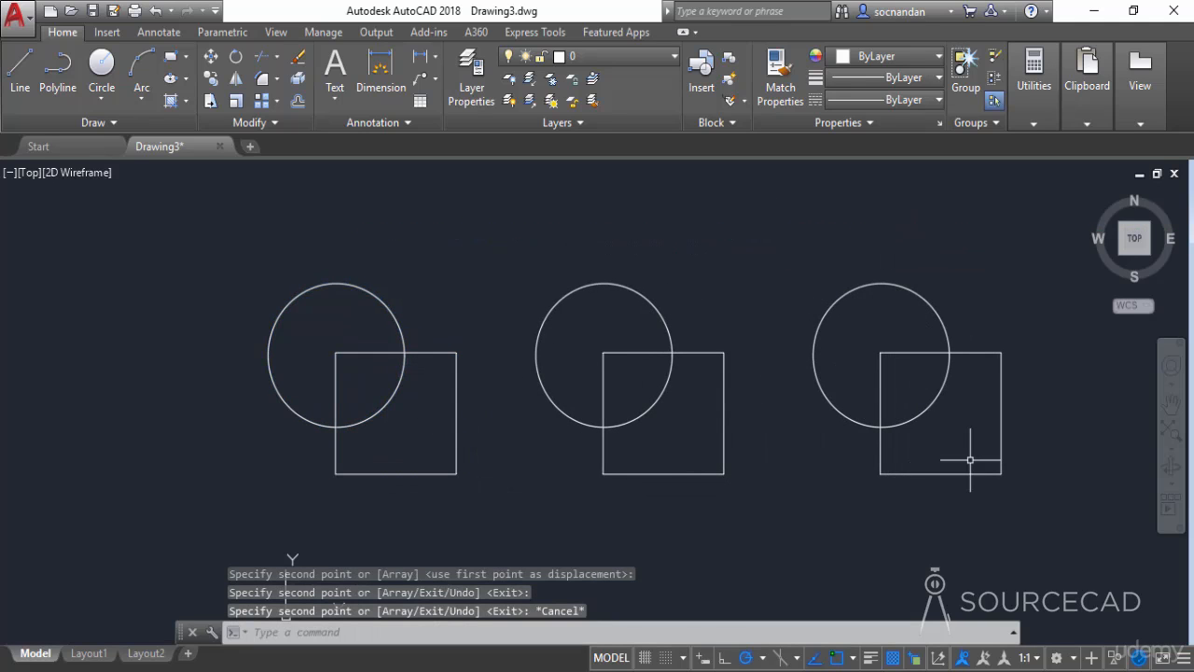
- Combine the circle and square regions of the leftmost pair into a single region with the UNION command
middle_click_drag(519, 432, 474, 437)
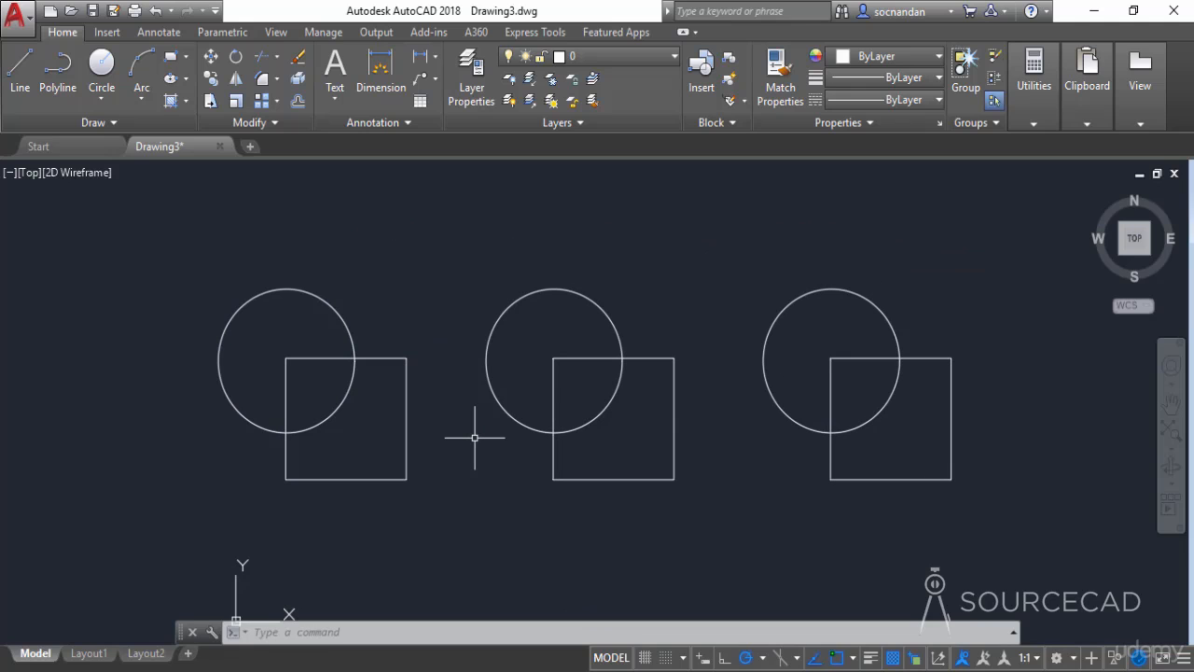
type("union")
key("Return")
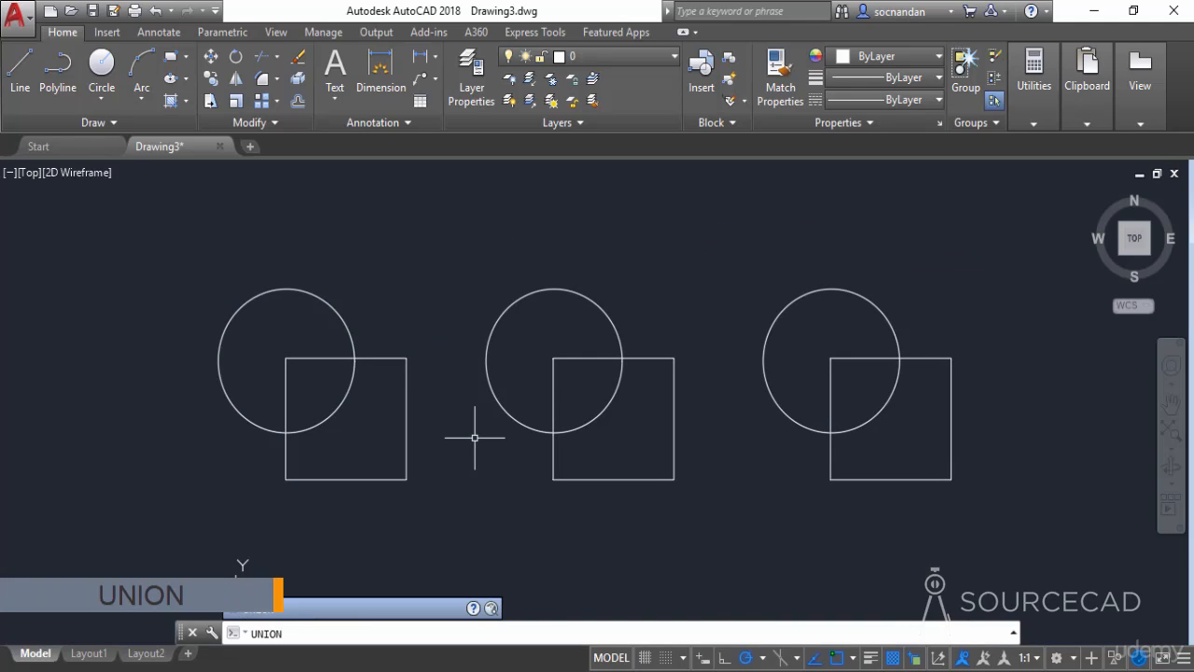
key("Return")
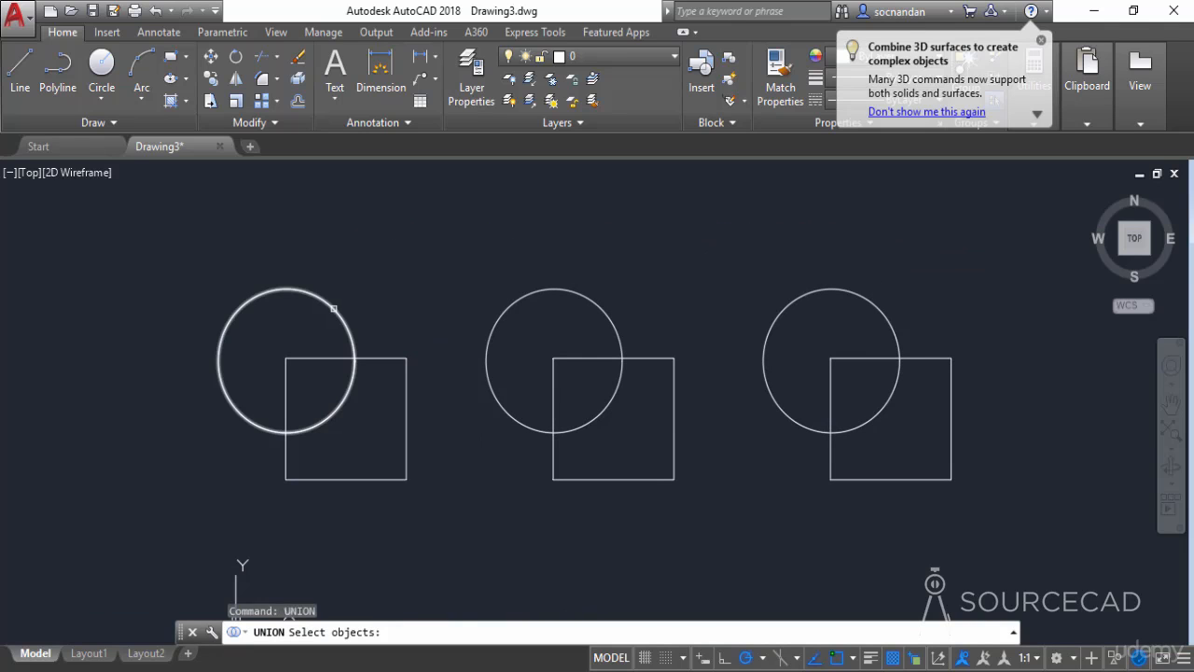
left_click(334, 309)
left_click(373, 357)
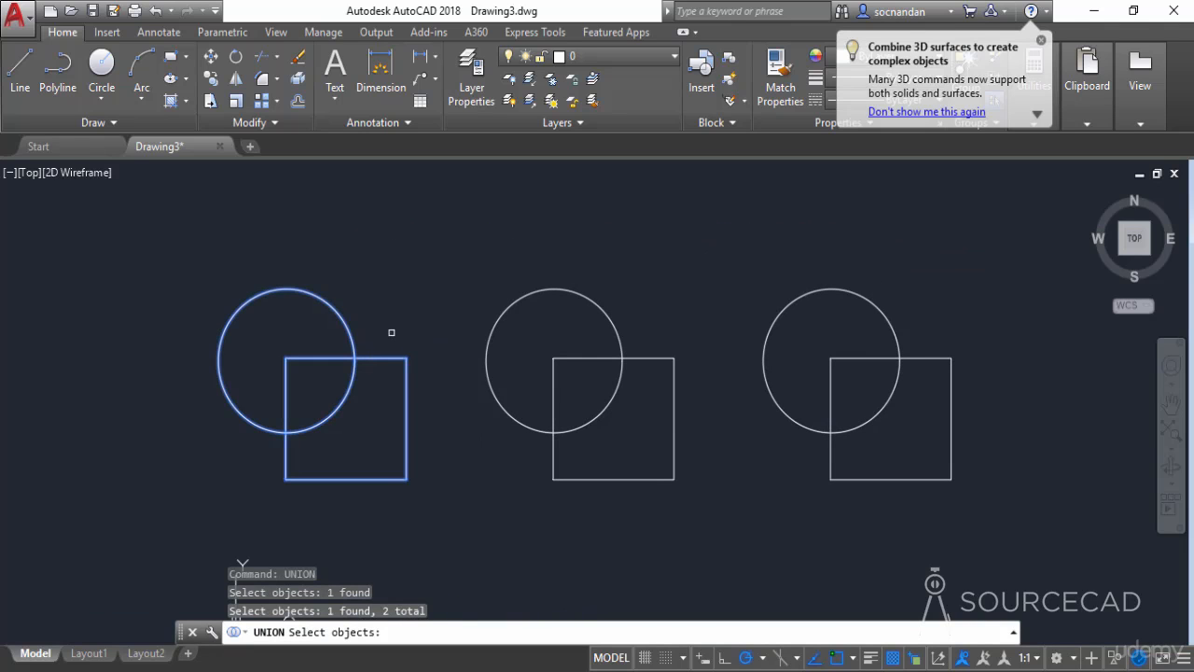
key("Return")
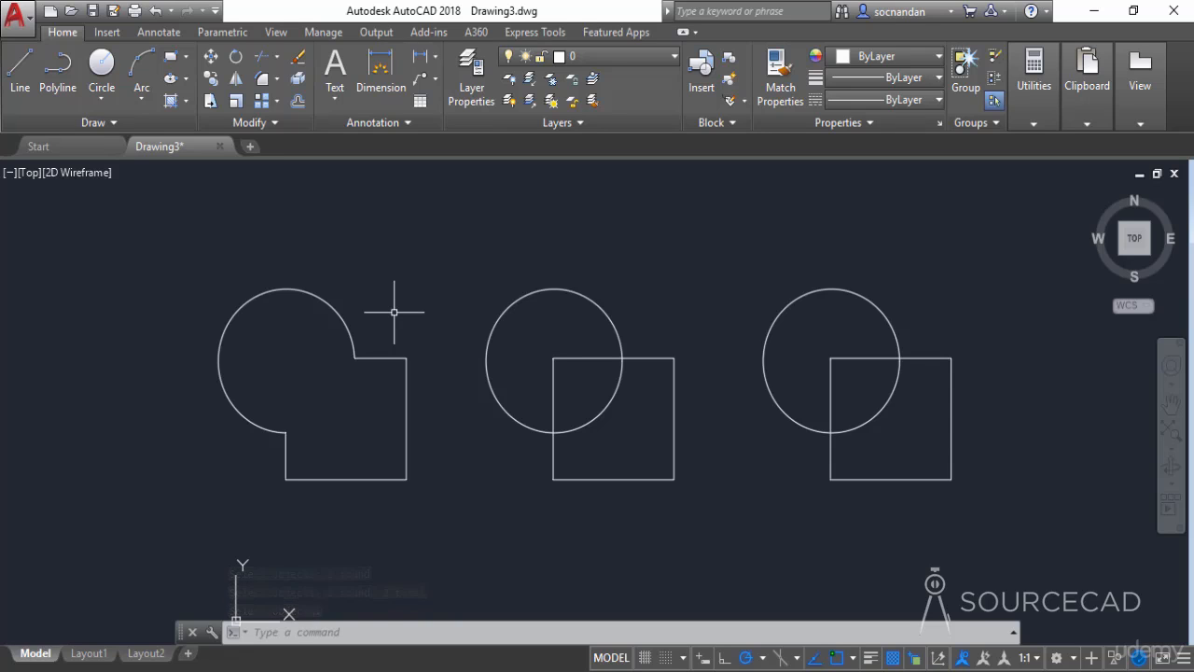
- Reposition the united region by its corner grips, placing it farther left of the middle pair
left_click(331, 307)
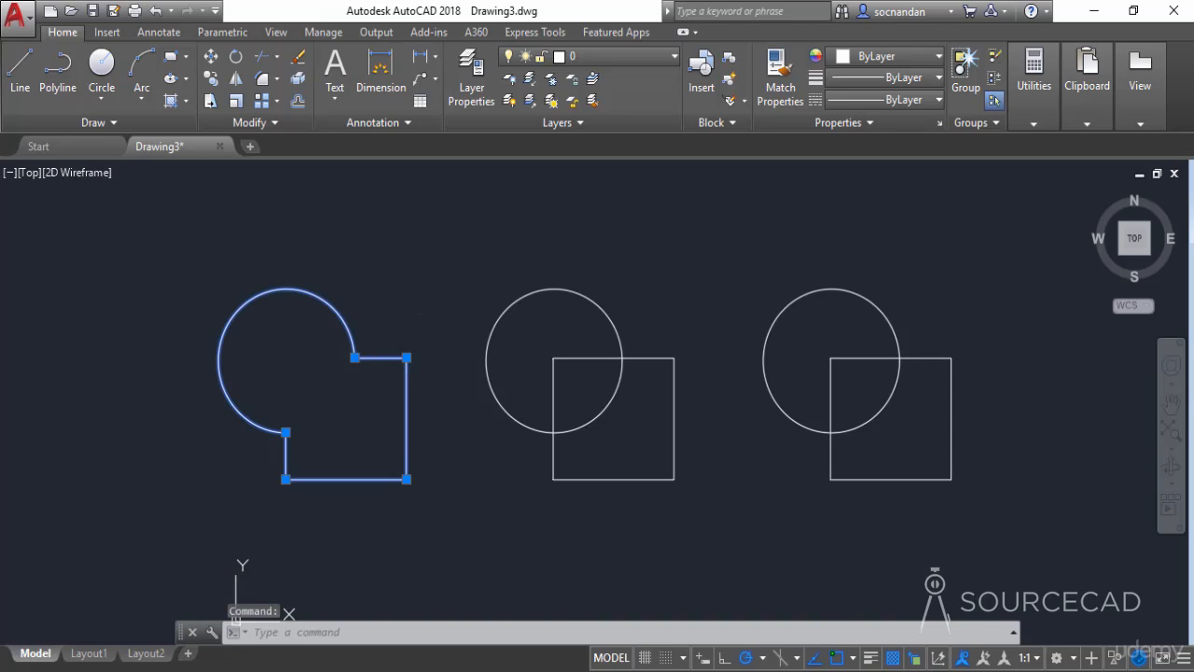
left_click(406, 357)
left_click(423, 301)
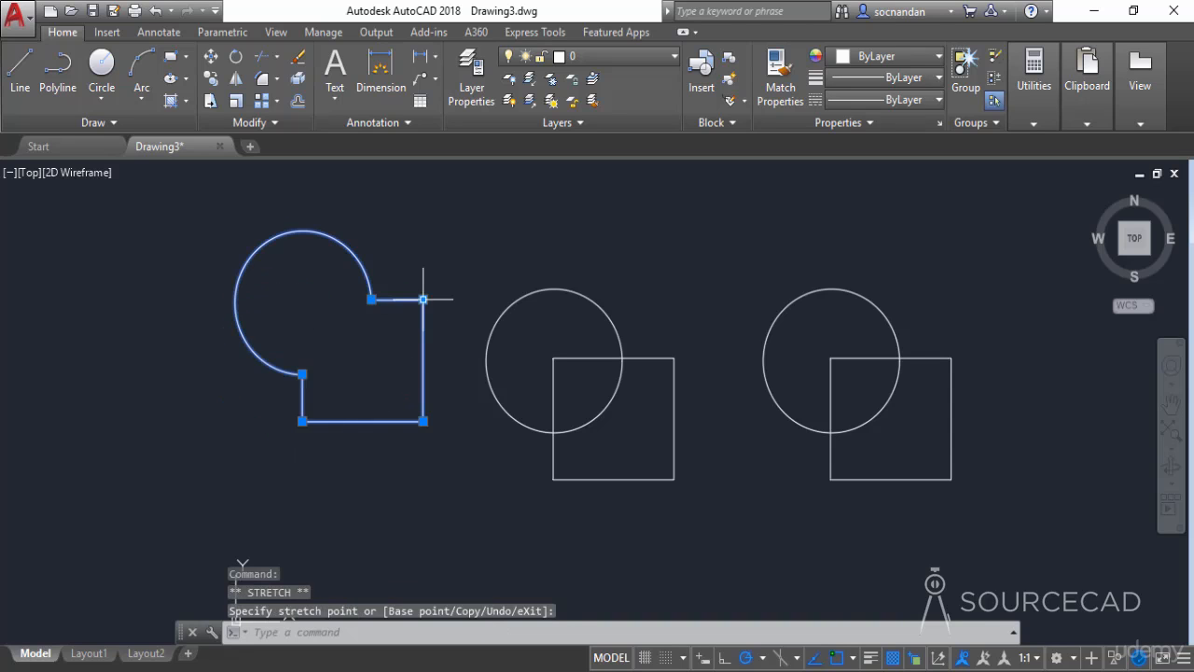
left_click(302, 422)
left_click(236, 482)
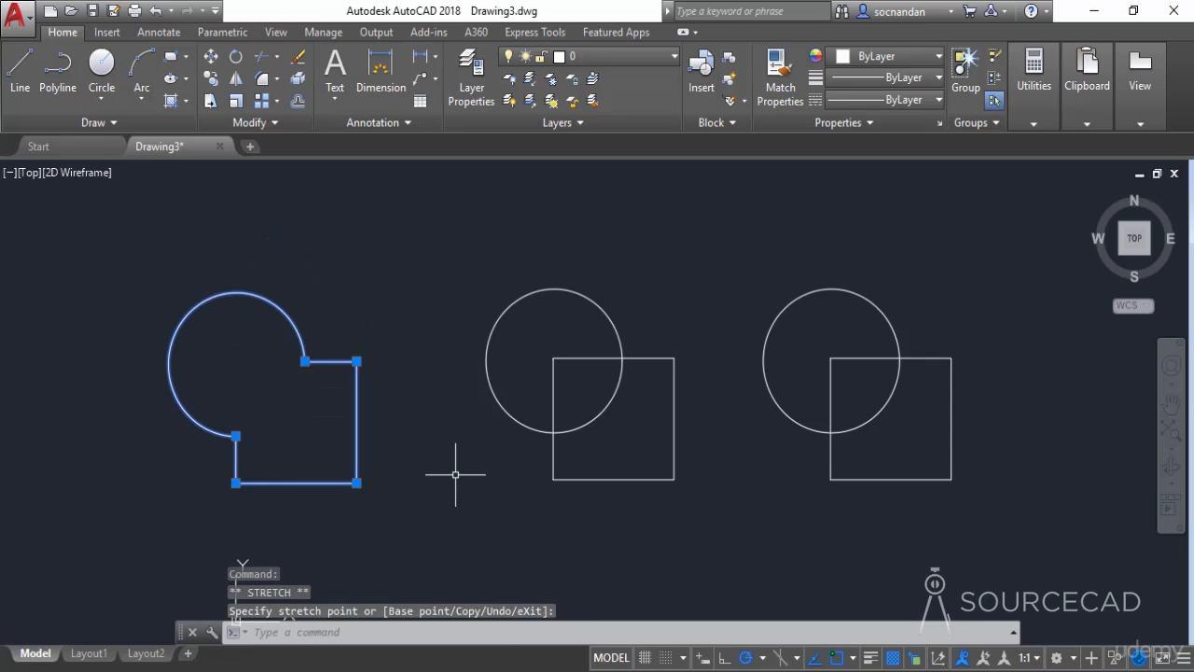
key("Escape")
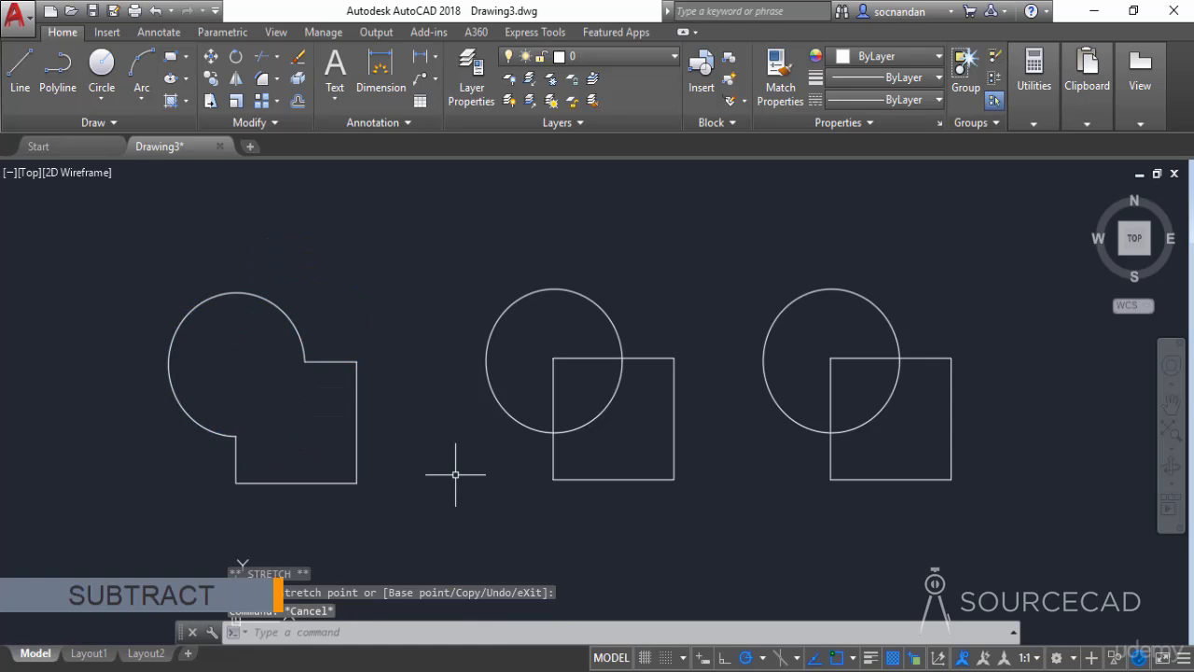
- Subtract the square region from the circular region in the middle pair with the SUBTRACT command
type("SUBTRACT")
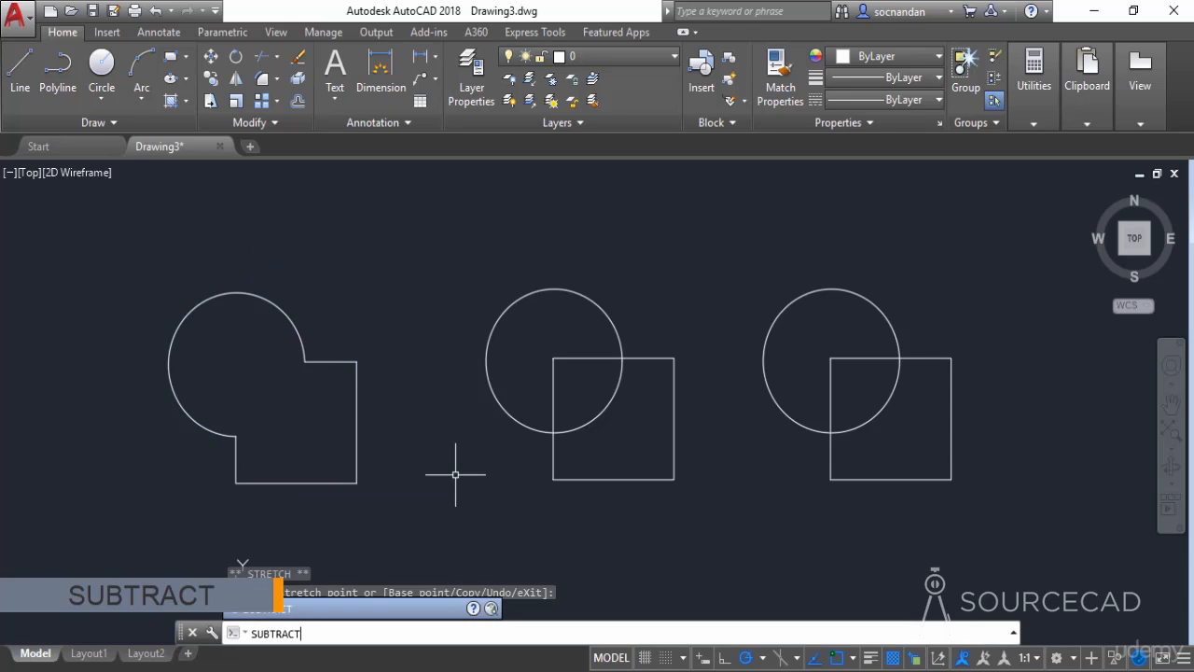
key("Return")
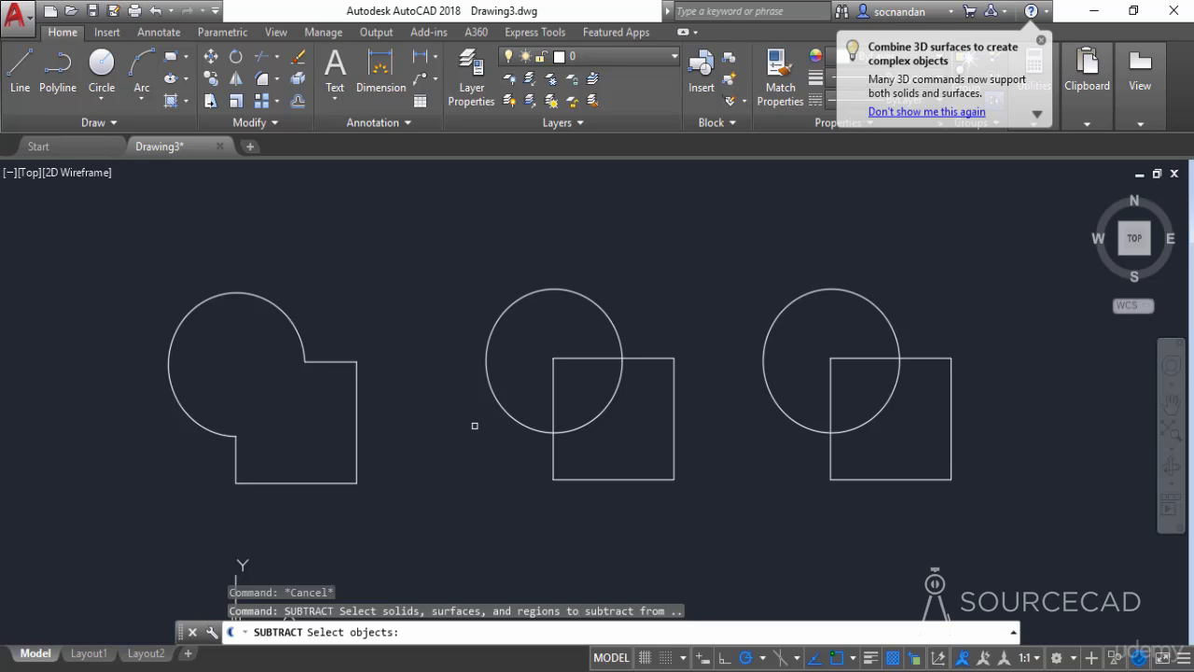
left_click(490, 387)
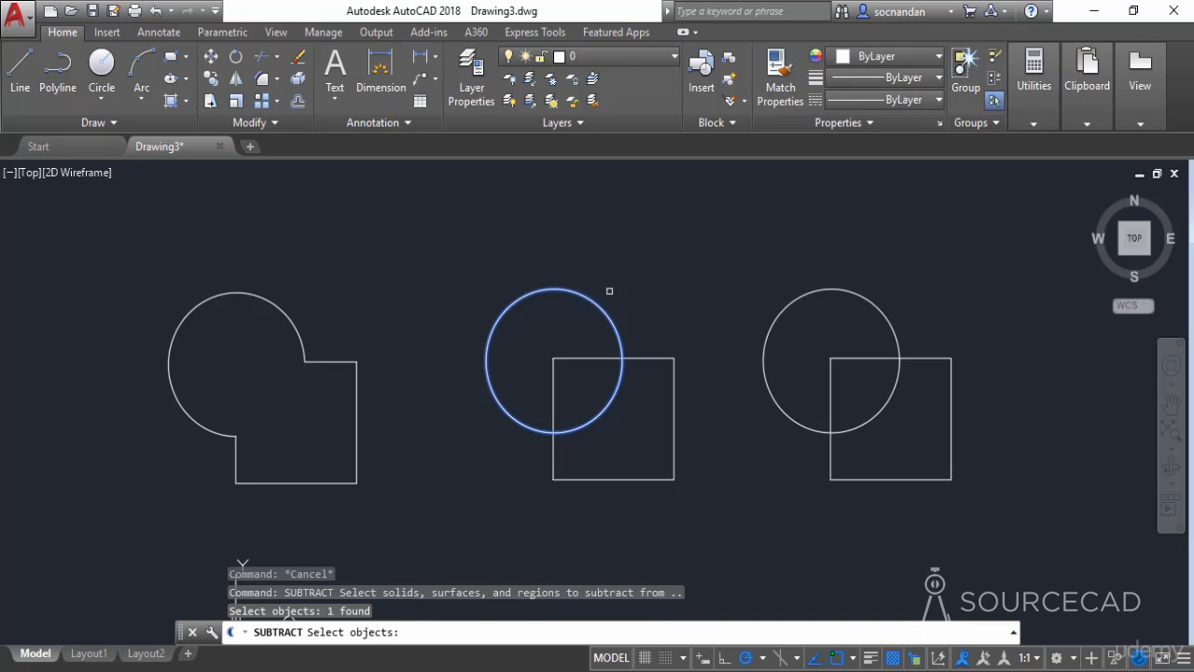
key("Return")
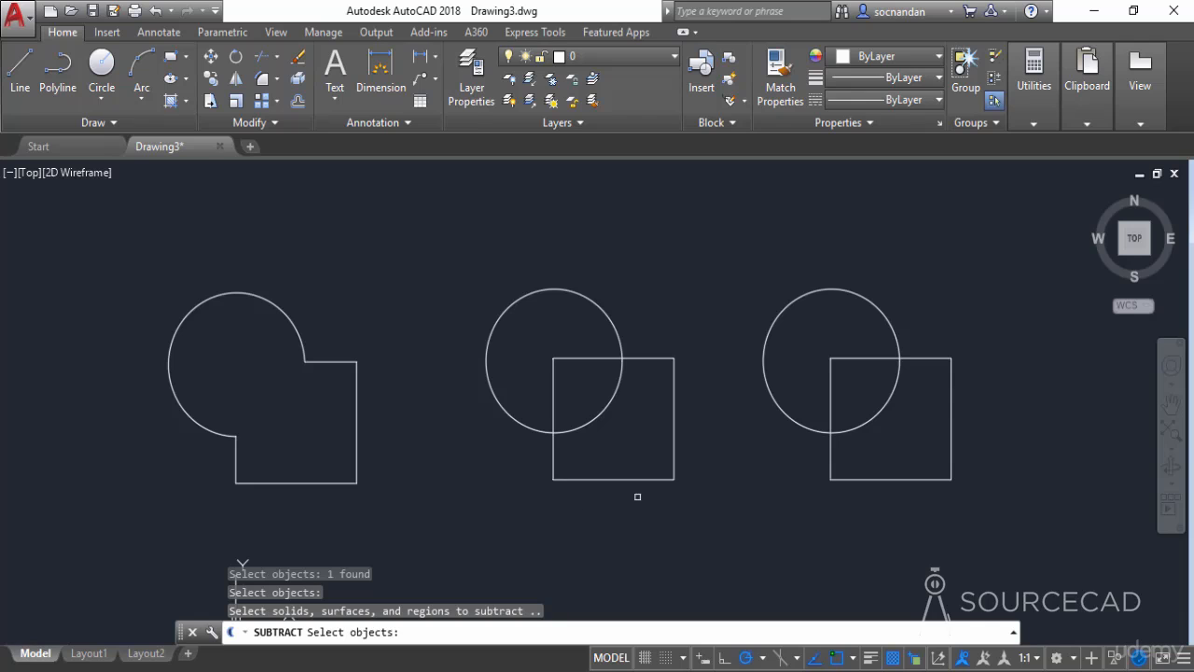
left_click(672, 446)
key("Return")
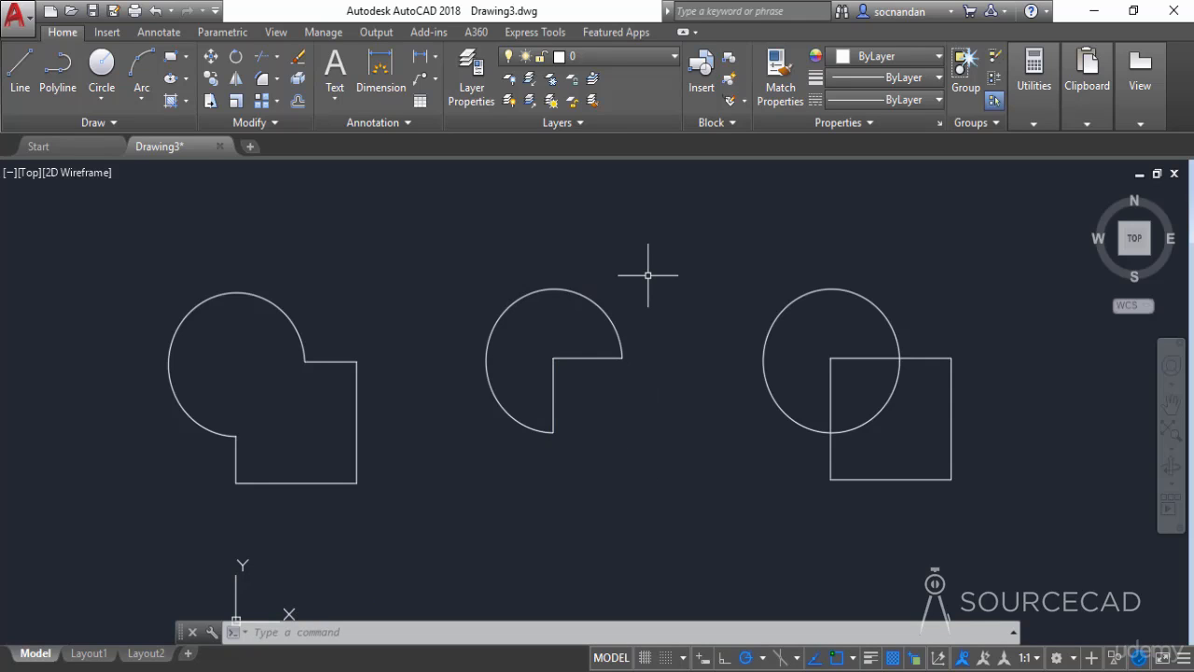
- Undo the last subtraction in the middle pair and instead subtract the circular region from the square region with the SUBTRACT command
key("ctrl+z")
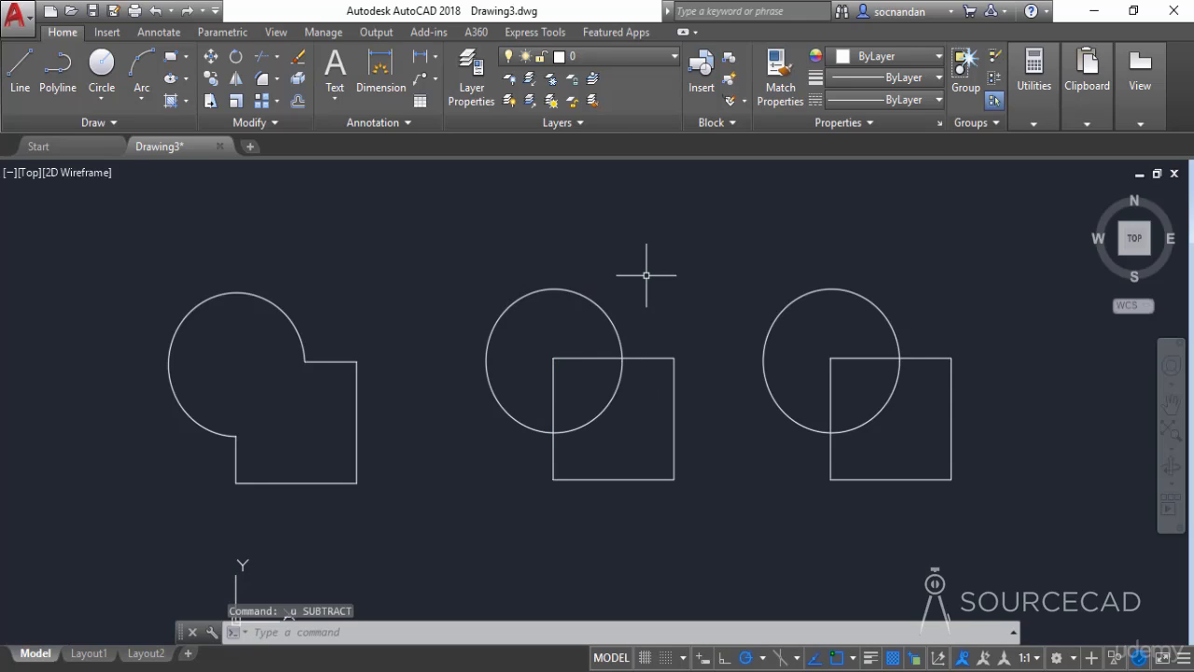
type("su")
key("Return")
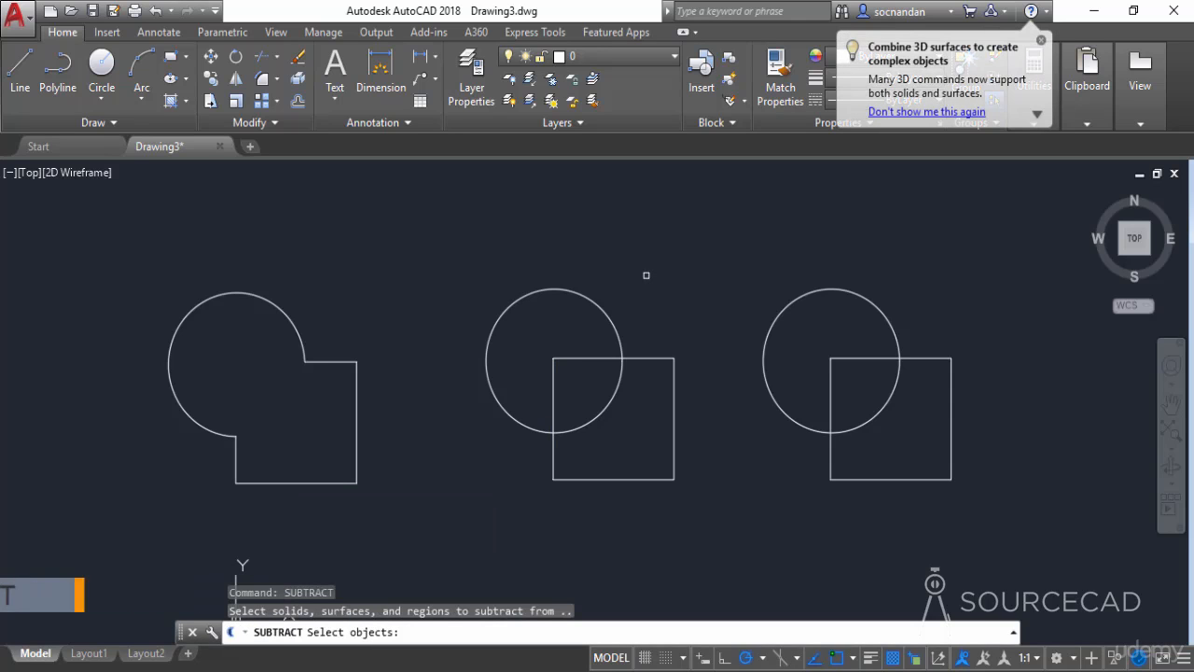
left_click(651, 356)
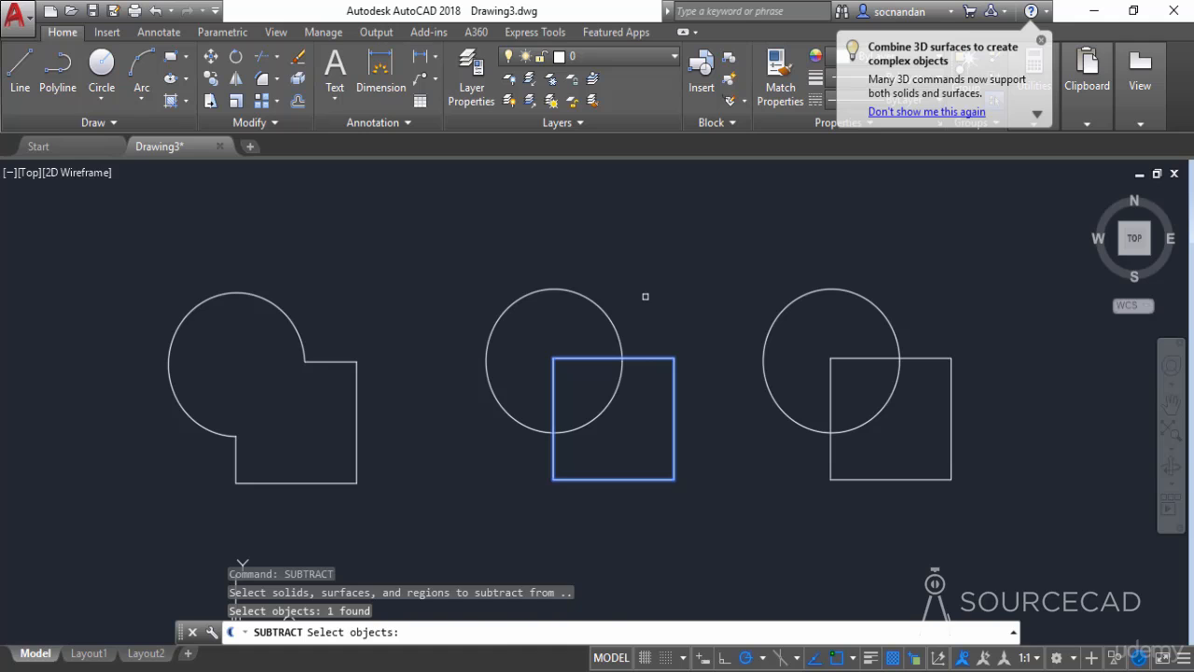
key("Return")
left_click(588, 296)
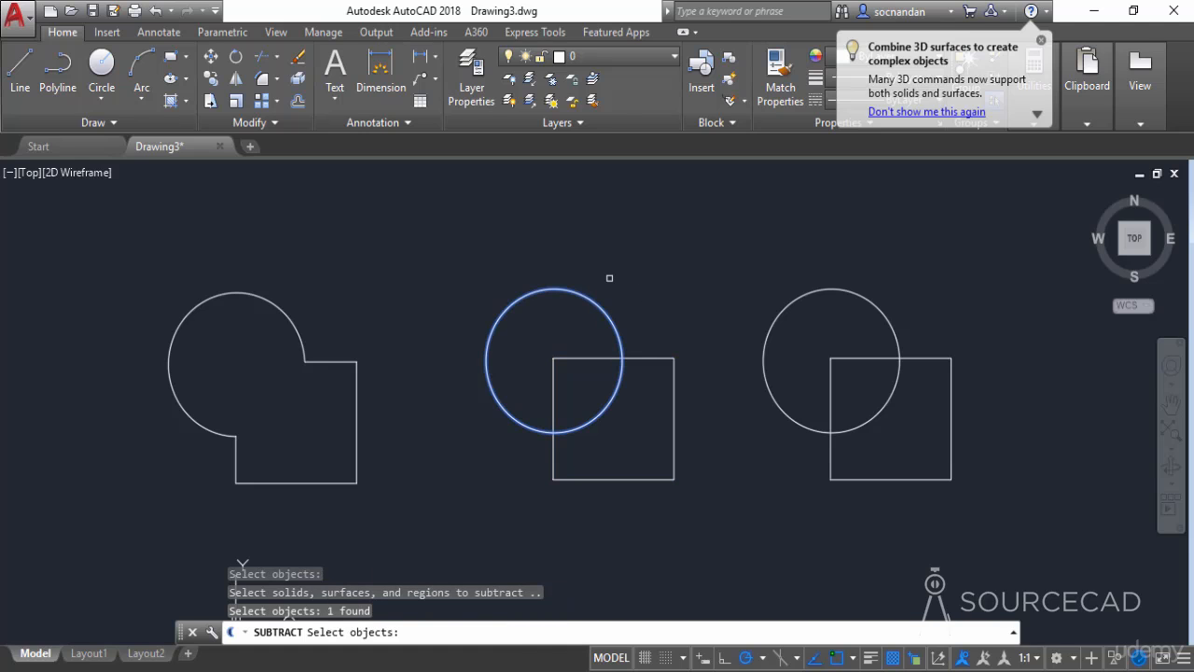
key("Return")
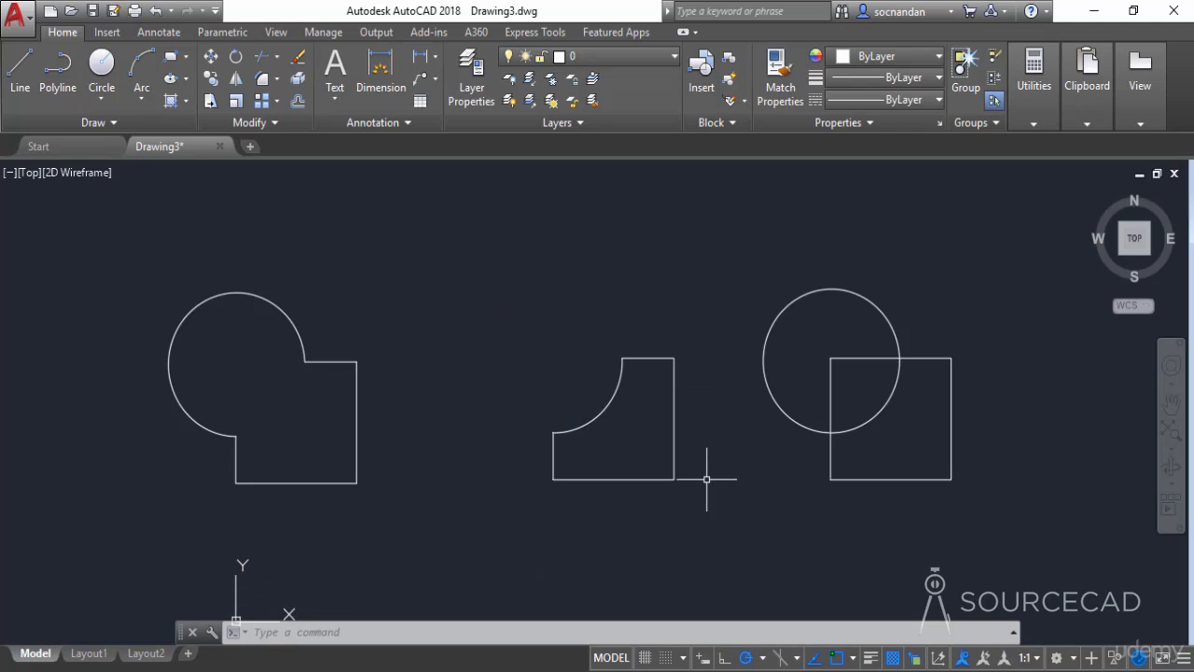
- Reduce the rightmost circle and square regions to their common overlapping area with the INTERSECT command
middle_click_drag(726, 463, 607, 469)
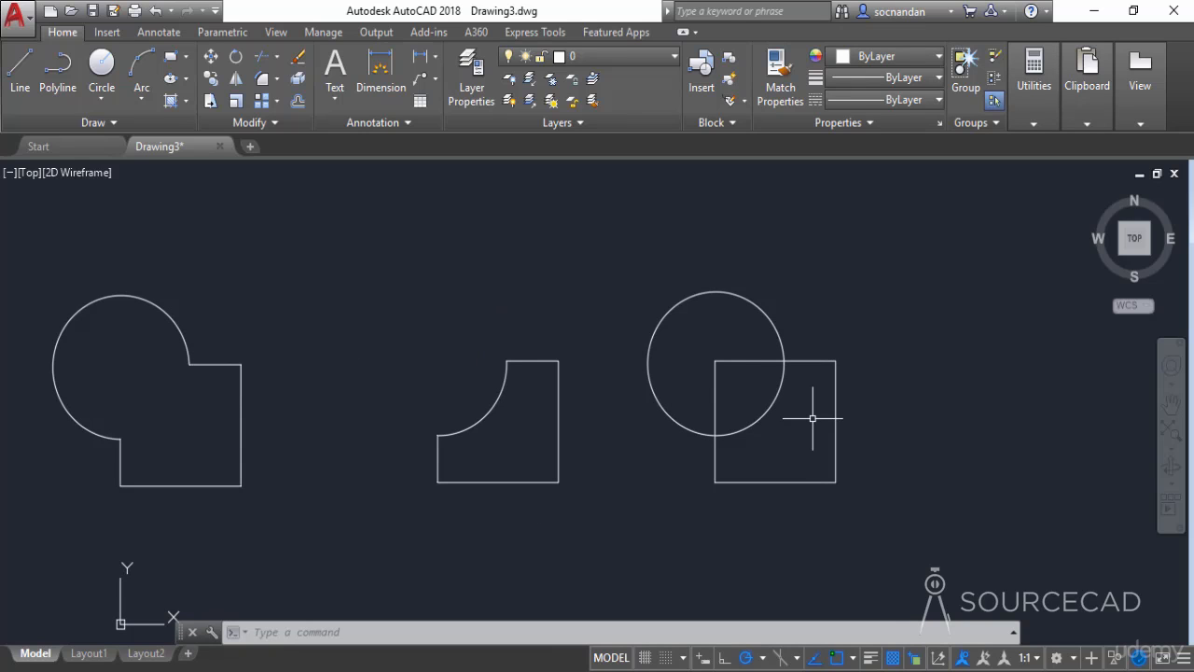
type("in")
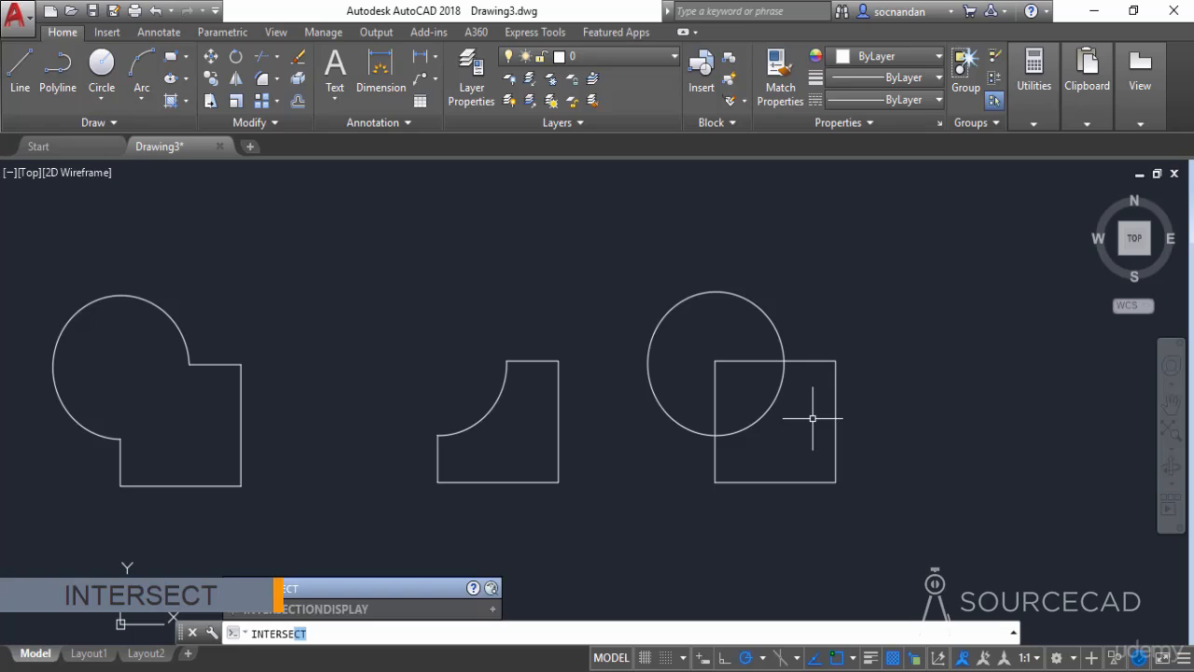
key("Return")
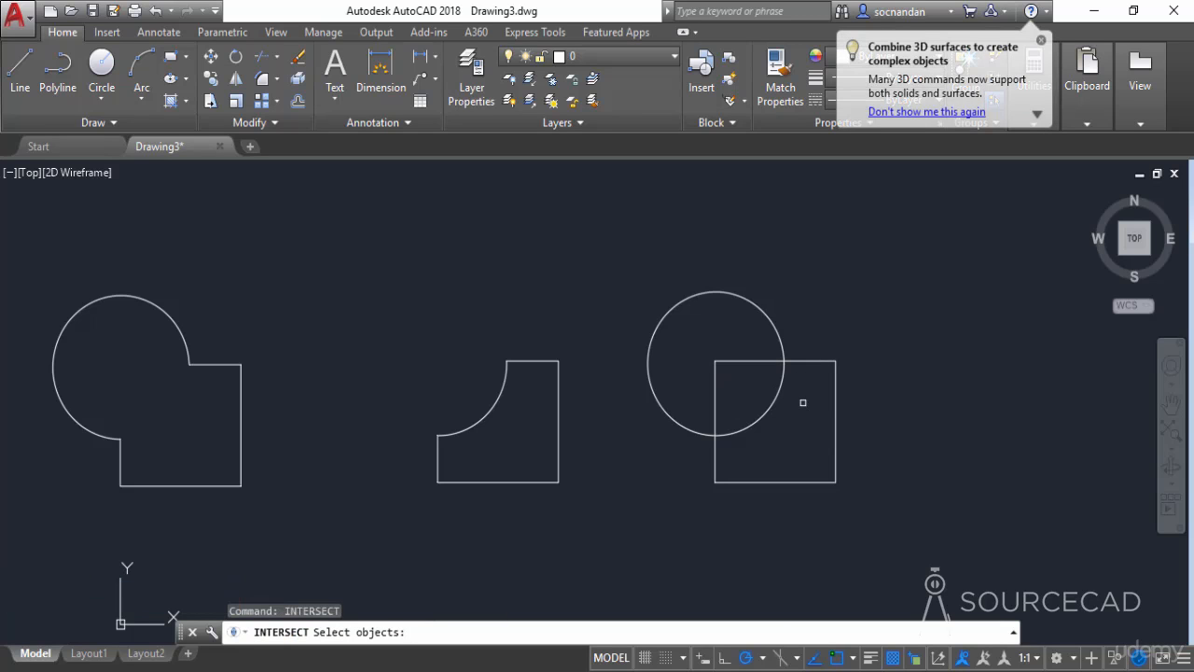
left_click(774, 328)
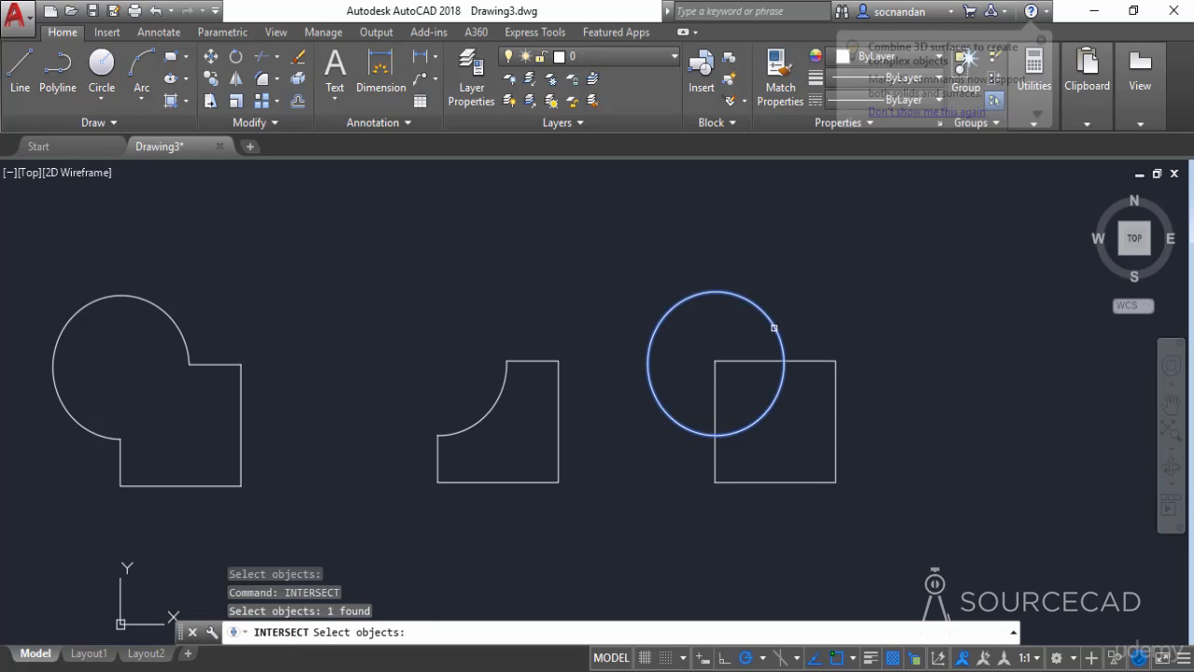
left_click(803, 361)
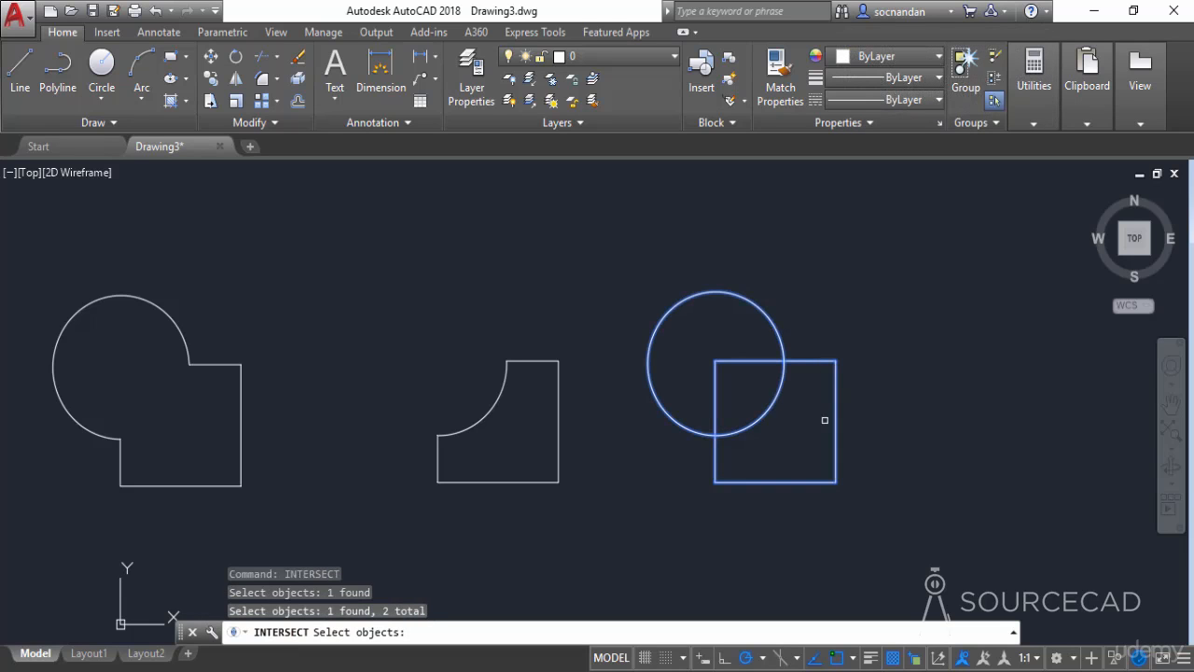
key("Return")
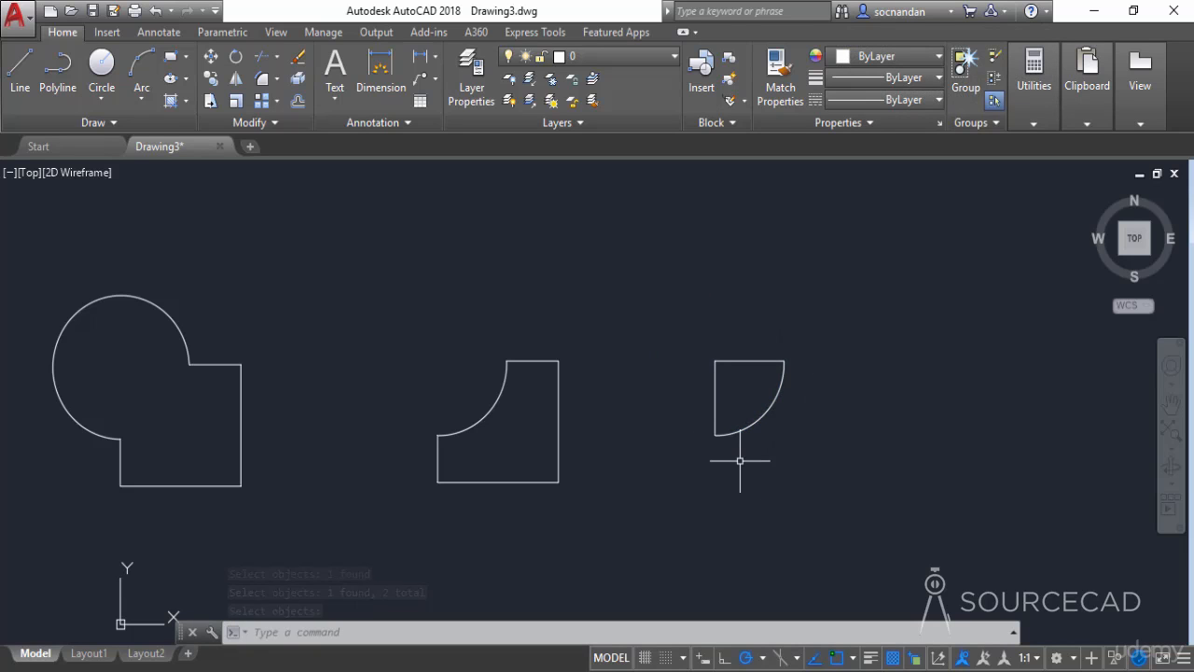
middle_click_drag(736, 401, 836, 402)
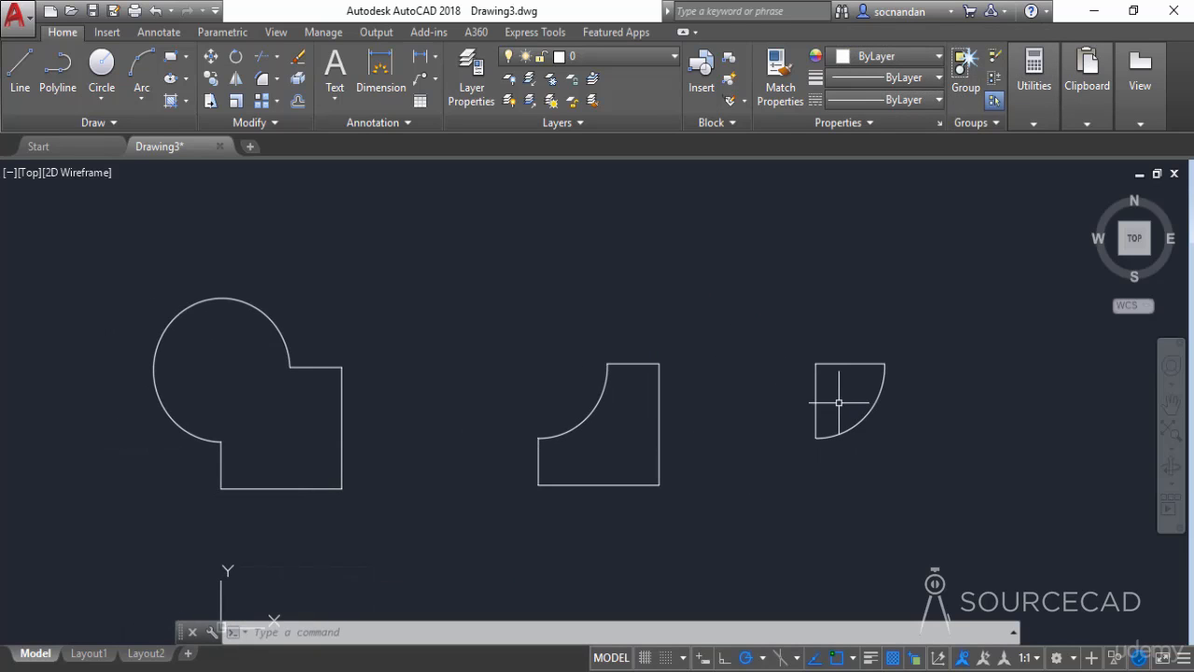